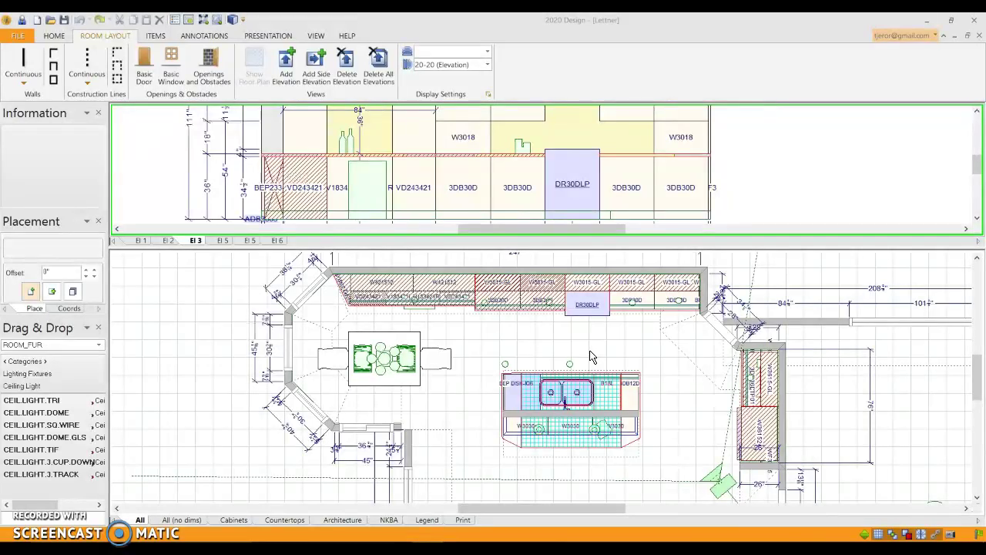
# Collapse the elevation view so the floor plan fills the drawing area.
pyautogui.moveTo(553, 248); pyautogui.dragTo(568, 86)
pyautogui.click(655, 251)
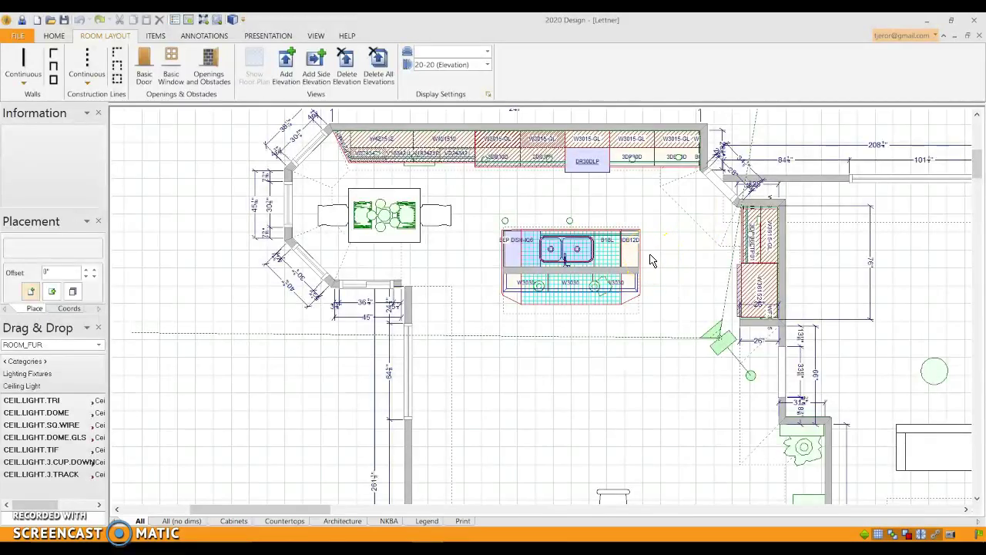
pyautogui.click(572, 330)
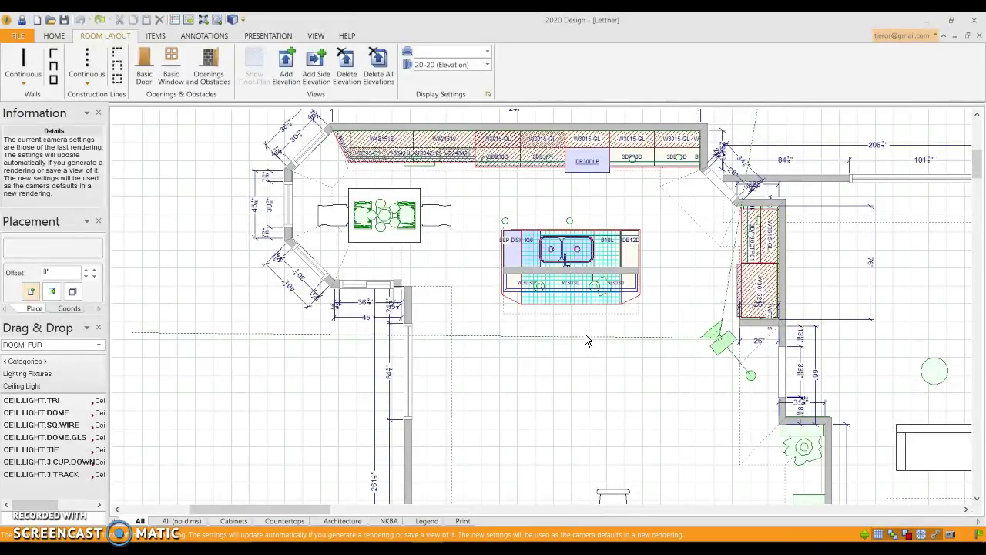
pyautogui.click(574, 341)
pyautogui.click(579, 371)
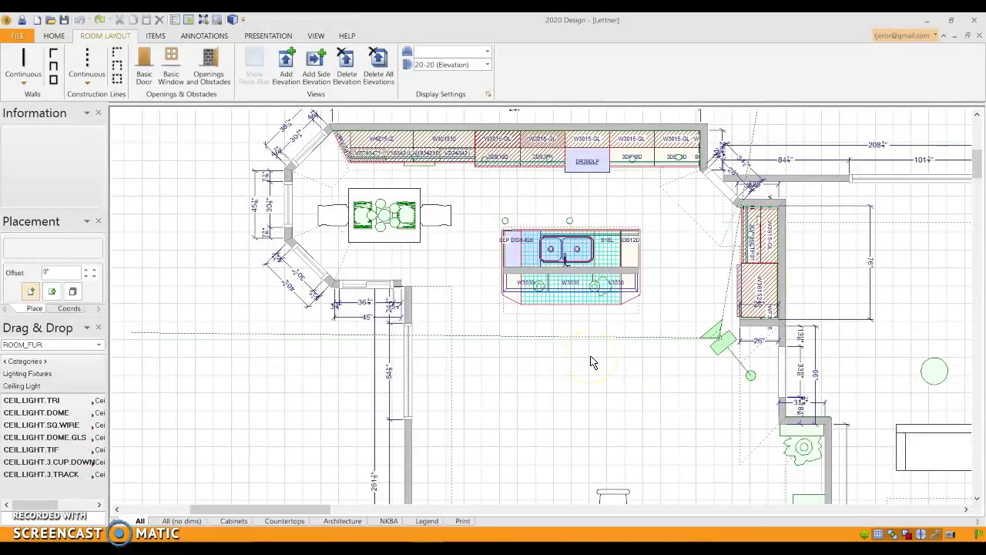
pyautogui.click(593, 369)
pyautogui.click(625, 373)
pyautogui.click(630, 369)
pyautogui.click(697, 359)
pyautogui.moveTo(694, 361); pyautogui.dragTo(661, 362)
pyautogui.moveTo(729, 348); pyautogui.dragTo(720, 319)
pyautogui.click(906, 467)
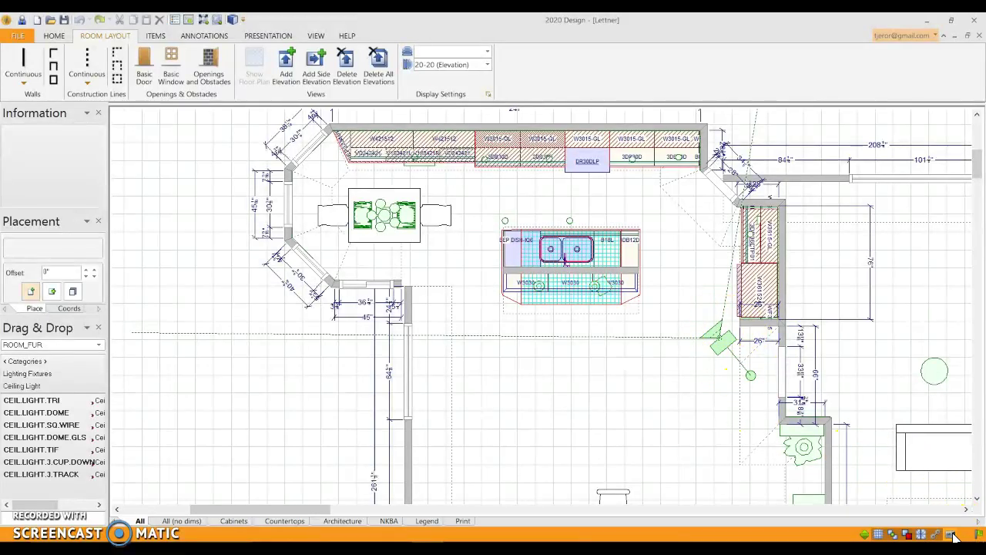
pyautogui.click(933, 474)
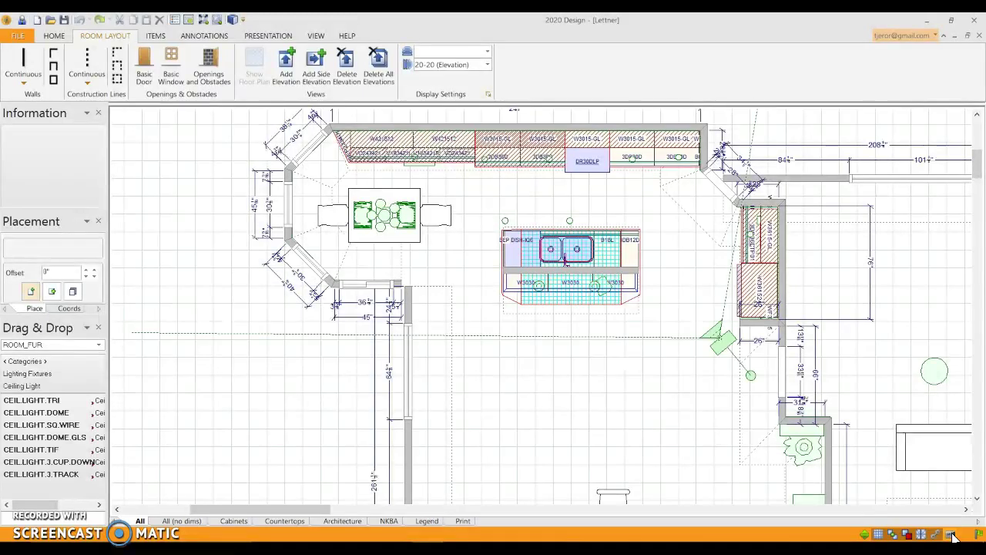
pyautogui.click(952, 533)
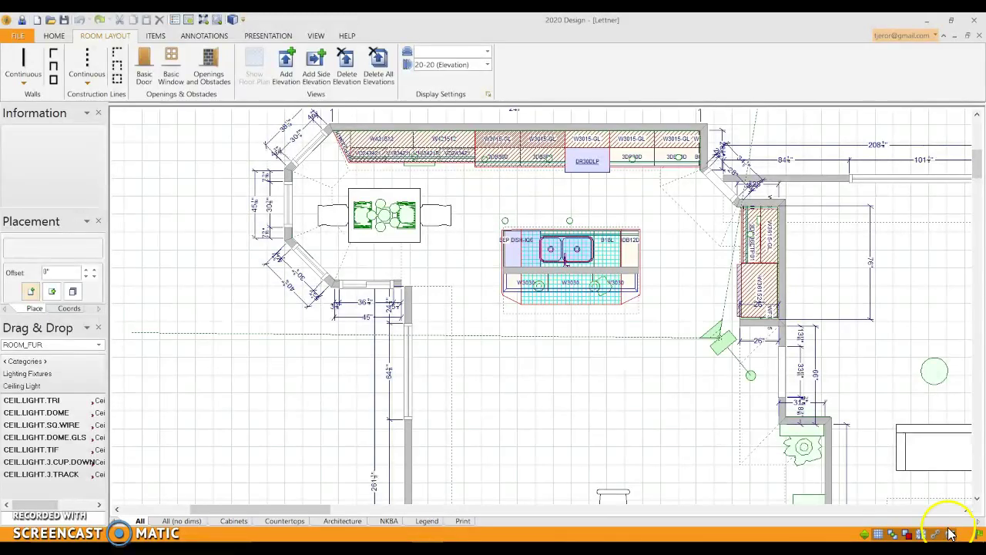
# Set the camera height to 60 inches from the floor.
pyautogui.rightClick(724, 348)
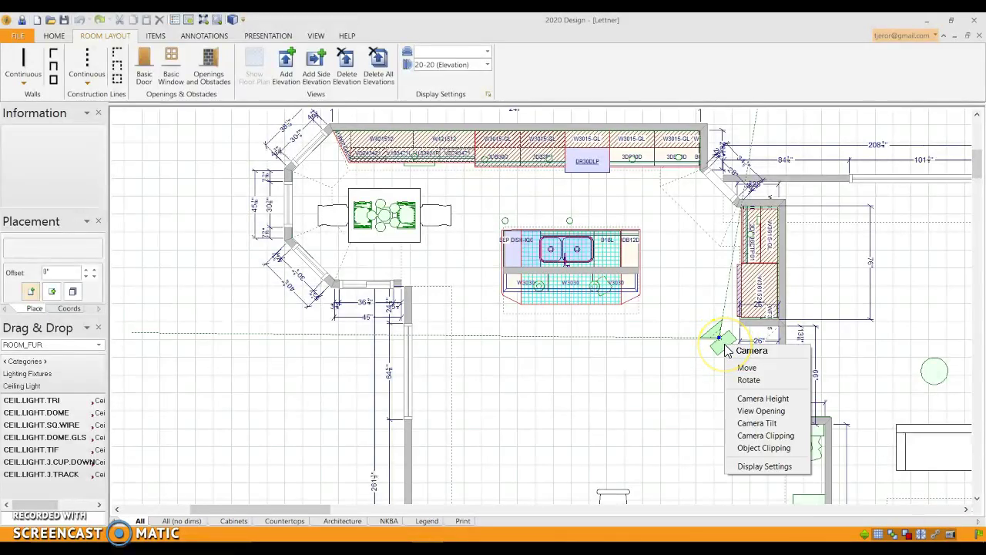
pyautogui.click(764, 400)
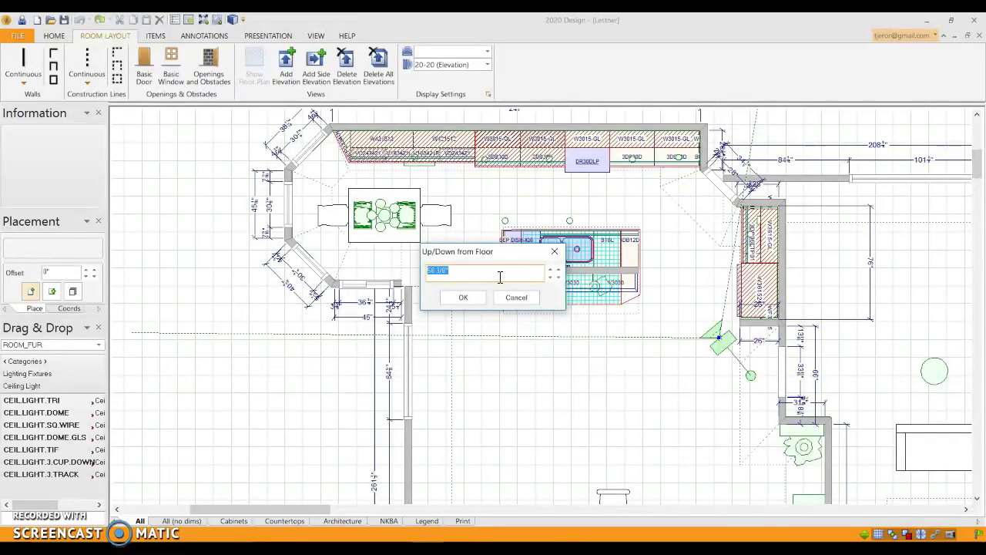
pyautogui.doubleClick(500, 277)
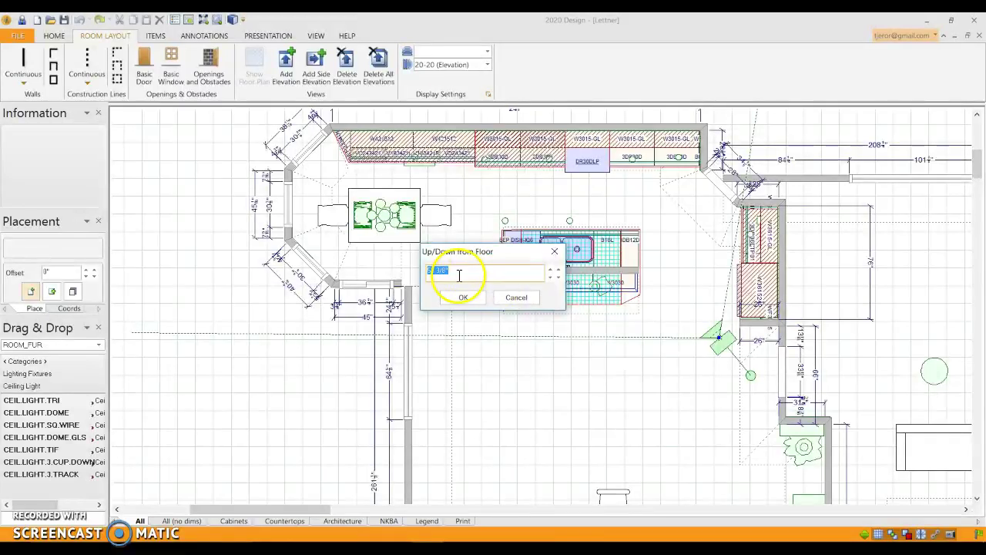
pyautogui.write('60')
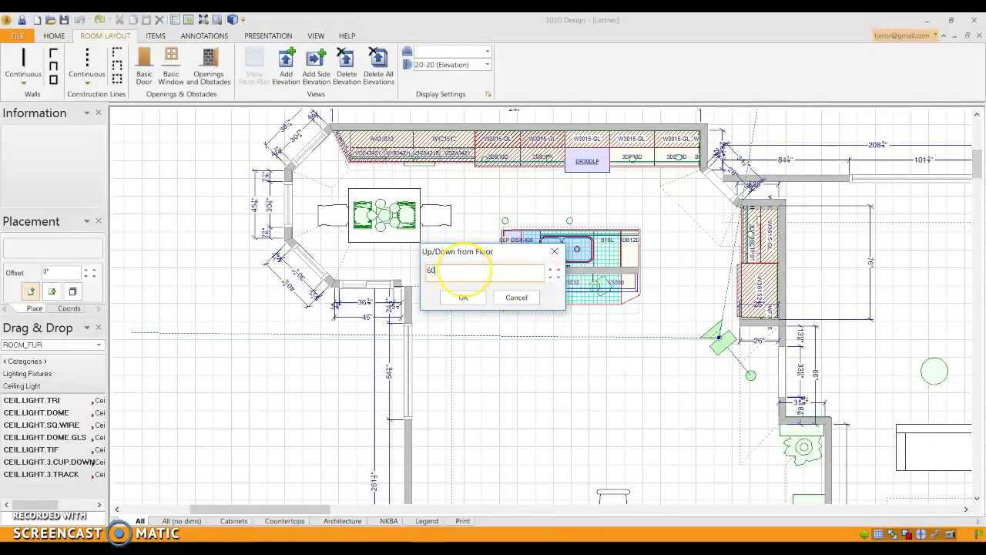
pyautogui.click(460, 300)
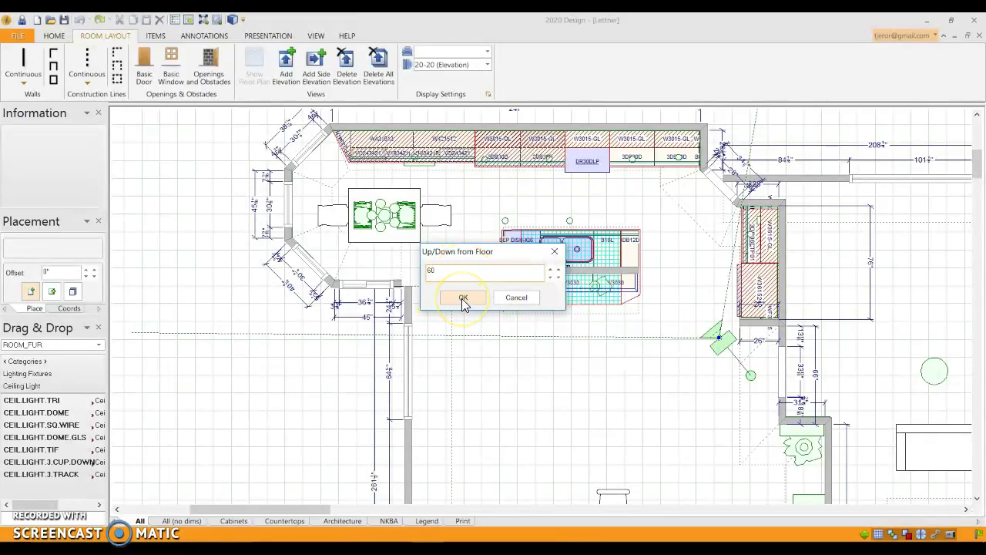
# Set the camera tilt to 0.
pyautogui.rightClick(724, 343)
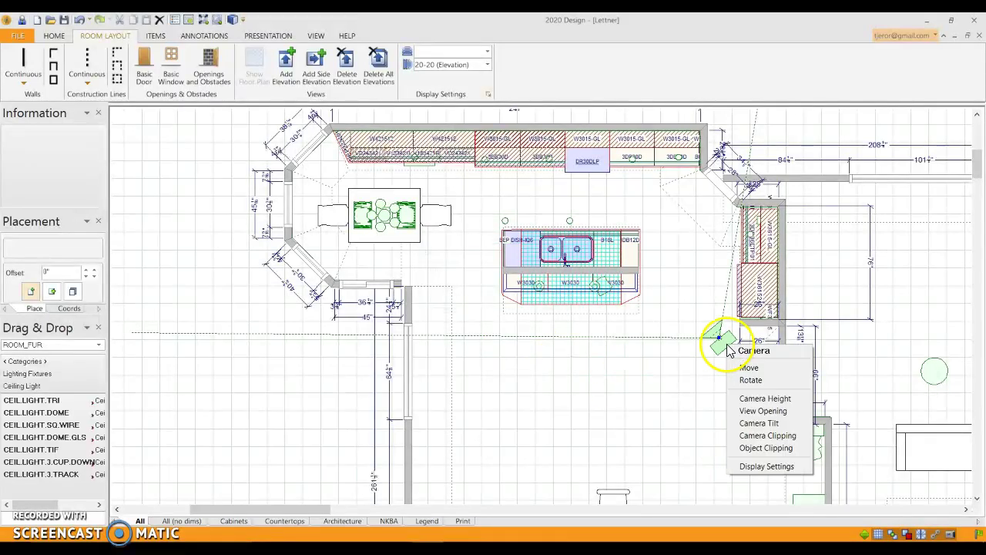
pyautogui.click(794, 425)
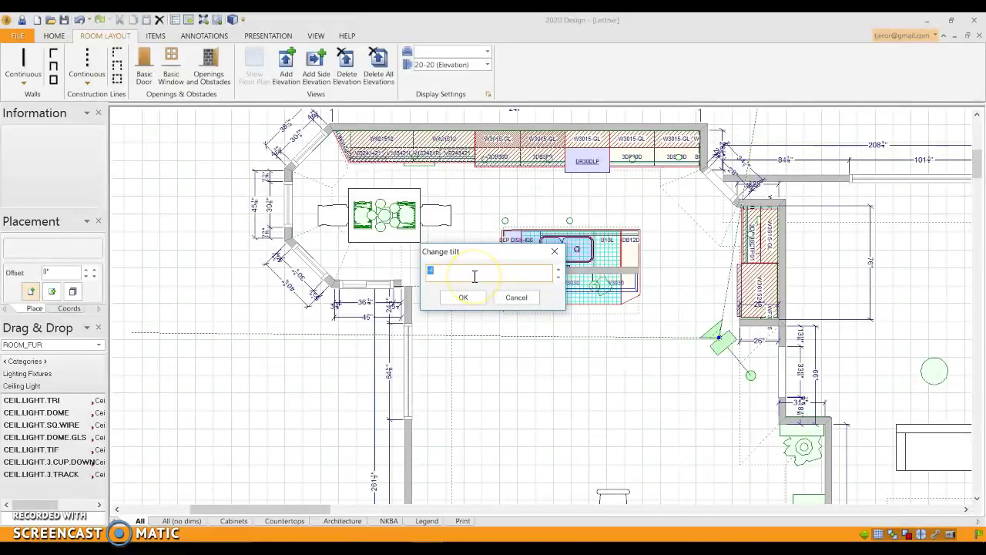
pyautogui.write('0')
pyautogui.press('Return')
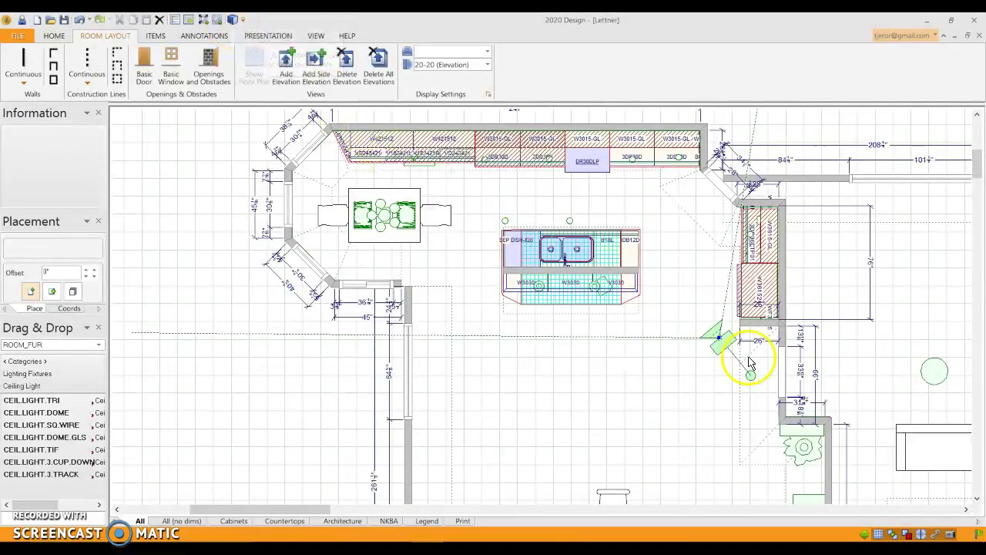
# Narrow the camera's view opening so its boundary crosses the island and the dining table.
pyautogui.click(602, 336)
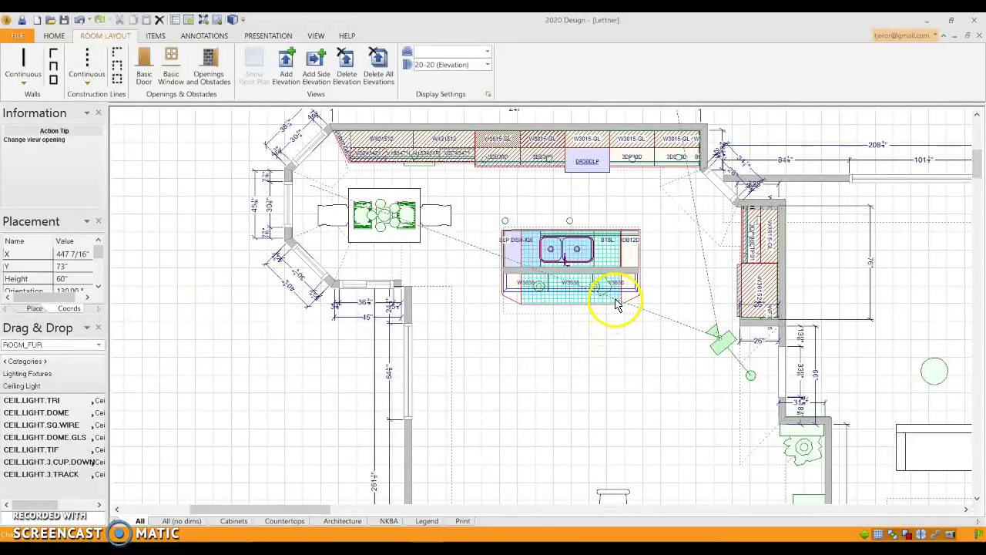
pyautogui.click(619, 302)
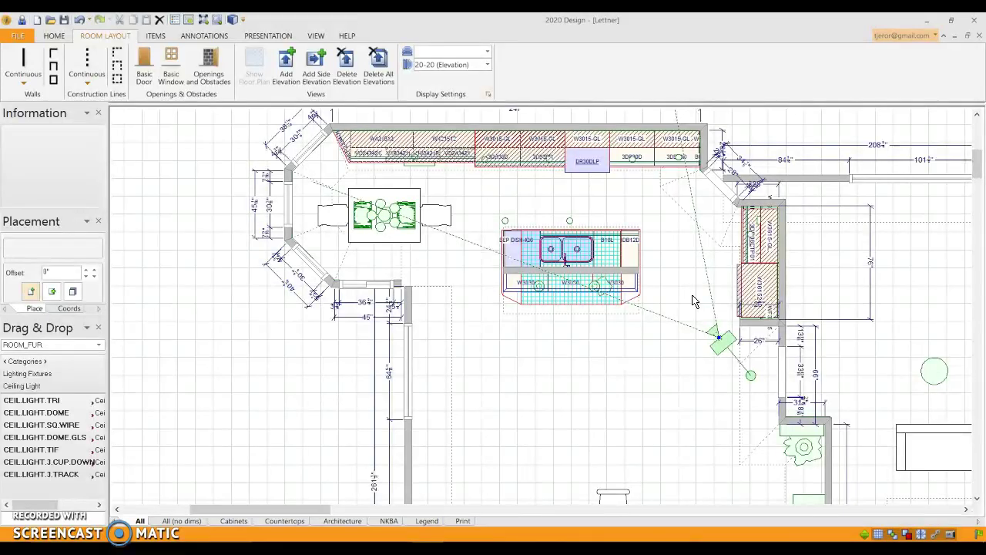
pyautogui.click(654, 326)
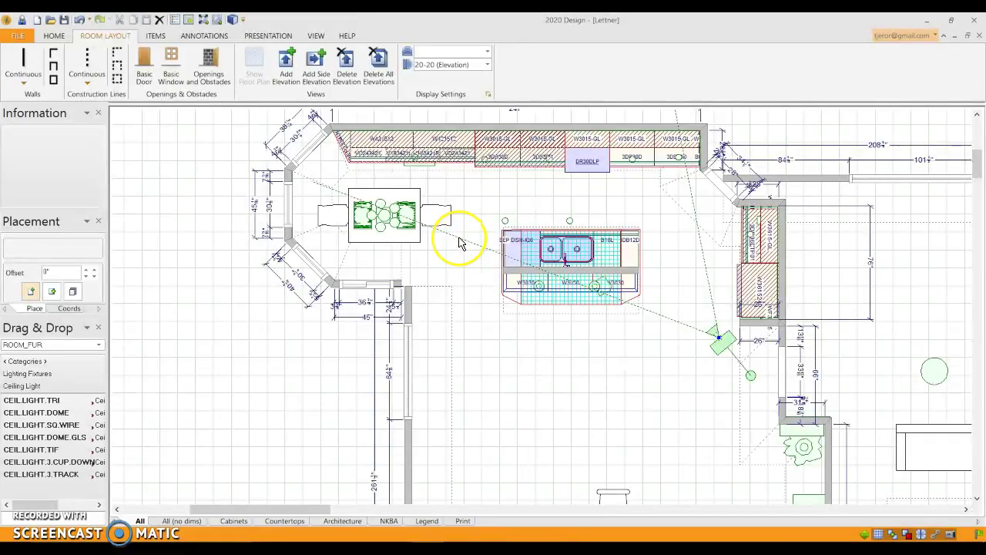
# Widen the camera's view opening so its boundary passes below the island and through the side window.
pyautogui.moveTo(460, 244)
pyautogui.mouseDown()
pyautogui.moveTo(445, 353)
pyautogui.moveTo(455, 414)
pyautogui.moveTo(454, 406)
pyautogui.mouseUp()
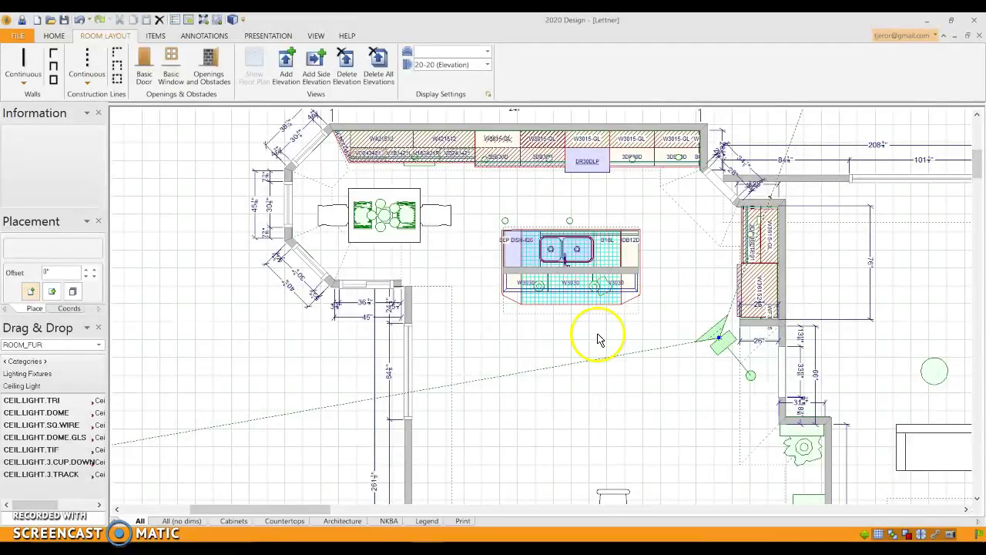
pyautogui.click(513, 377)
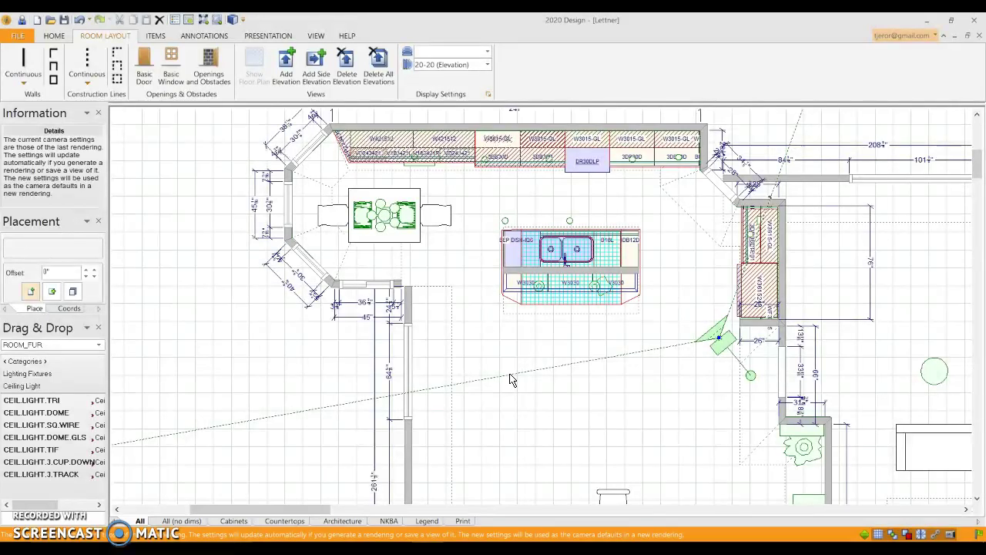
pyautogui.click(528, 366)
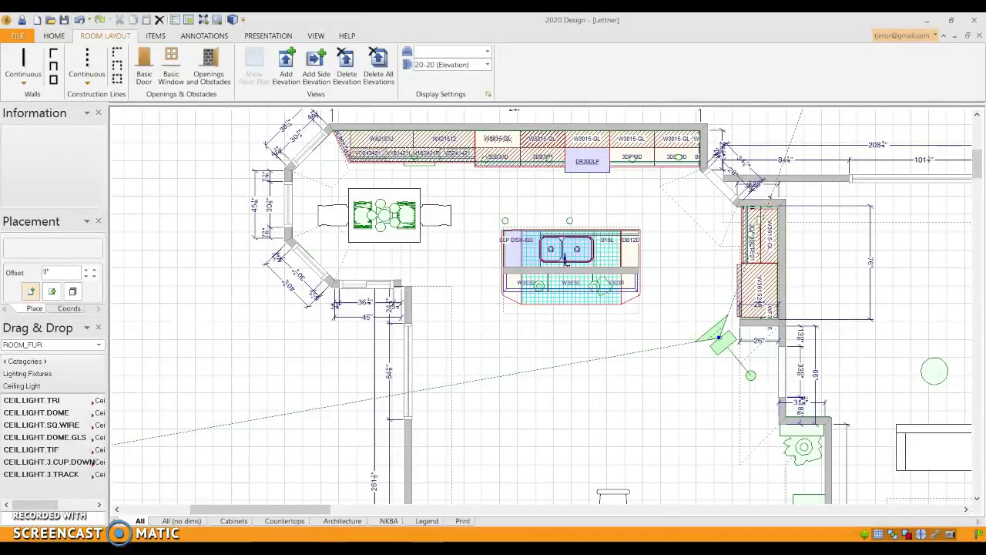
# Switch to the Photos app, examine the three saved kitchen renderings one after another, and close the viewer.
pyautogui.hotkey('alt', 'Tab')
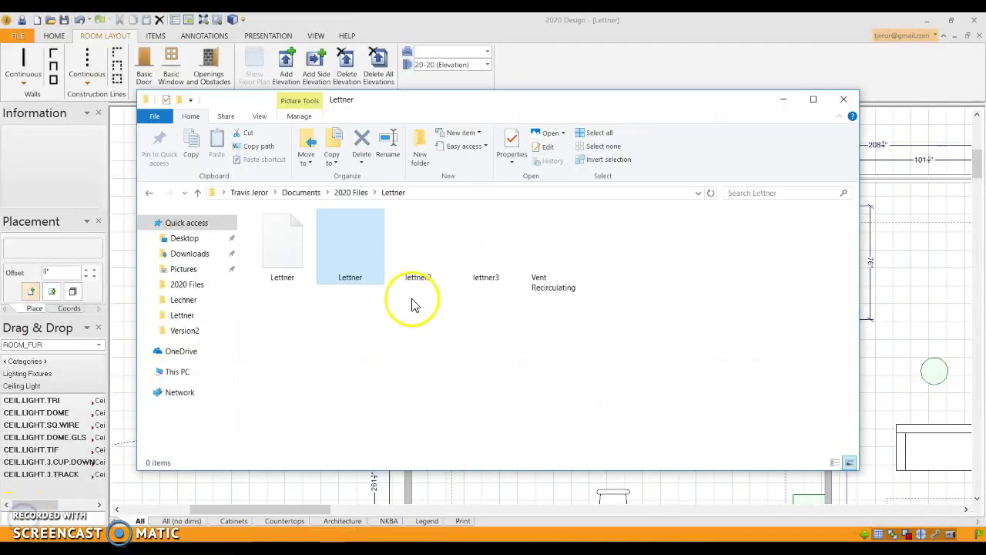
pyautogui.click(786, 101)
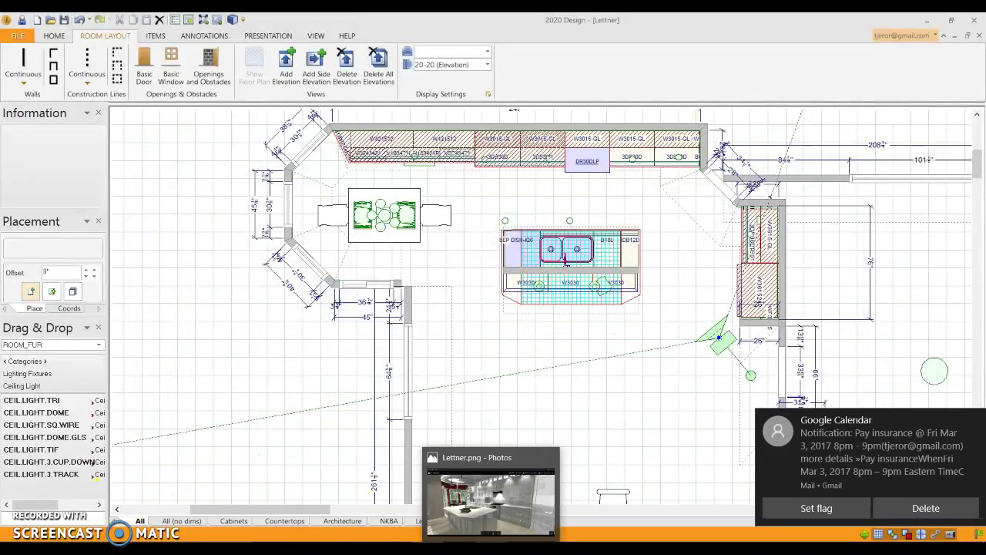
pyautogui.click(970, 421)
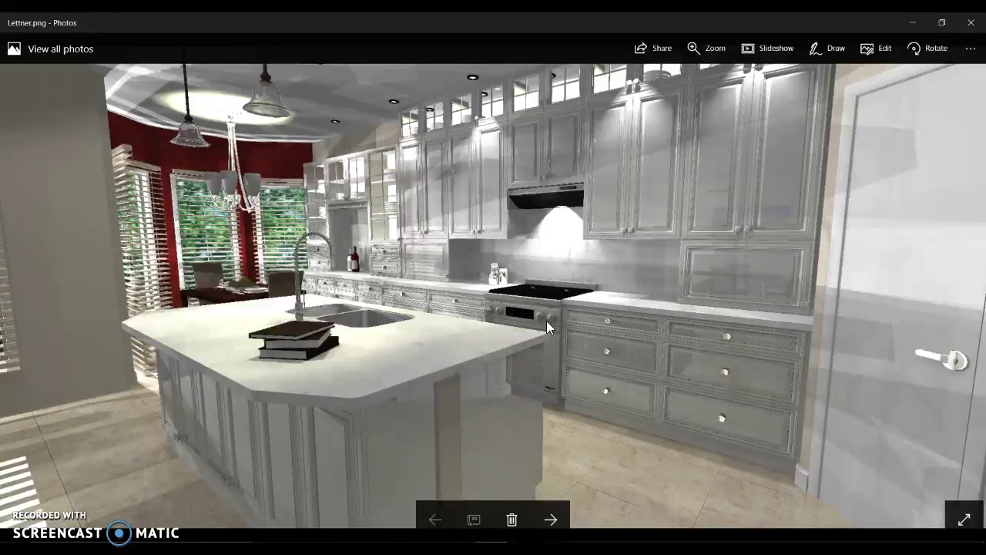
pyautogui.moveTo(484, 326); pyautogui.dragTo(524, 372)
pyautogui.moveTo(579, 344)
pyautogui.mouseDown()
pyautogui.moveTo(535, 331)
pyautogui.moveTo(561, 301)
pyautogui.moveTo(544, 310)
pyautogui.mouseUp()
pyautogui.click(552, 521)
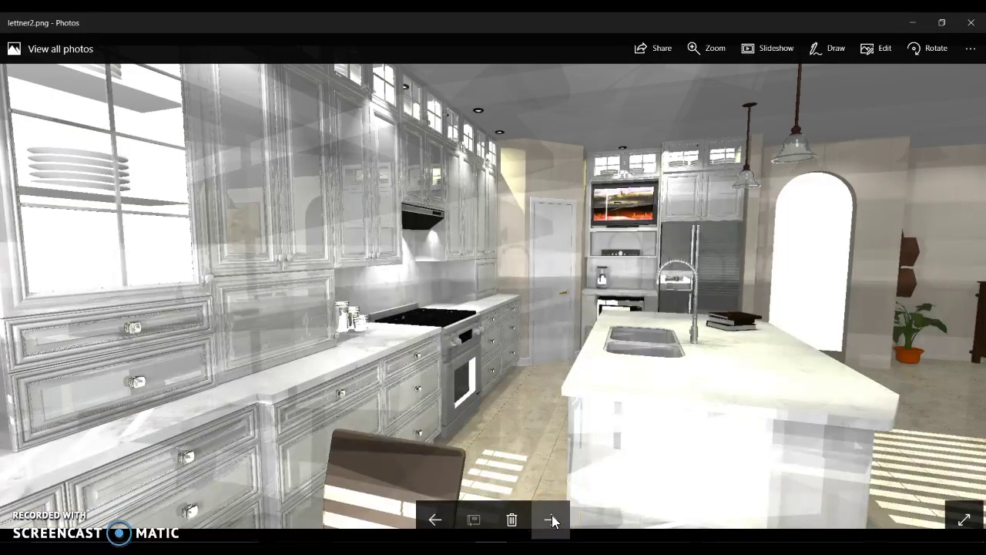
pyautogui.click(552, 521)
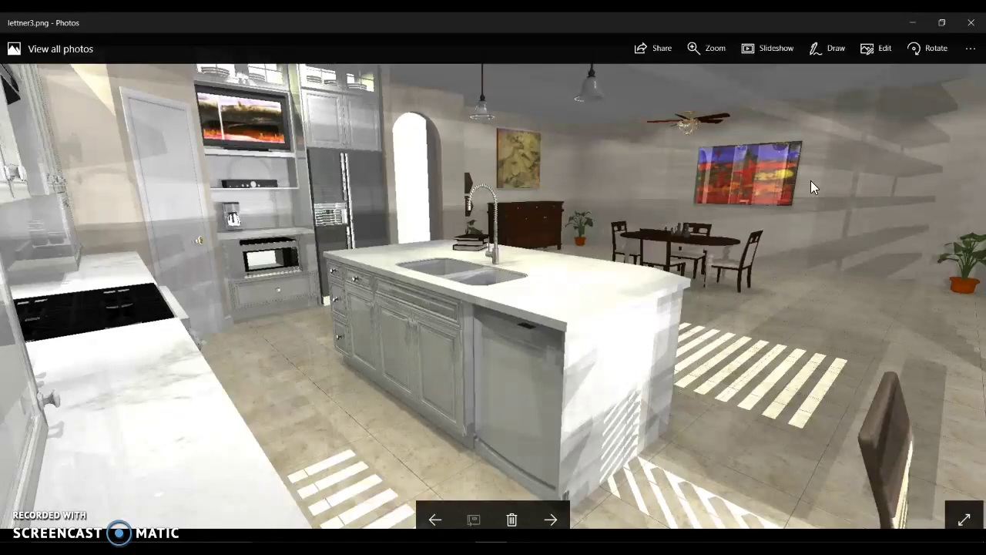
pyautogui.click(971, 23)
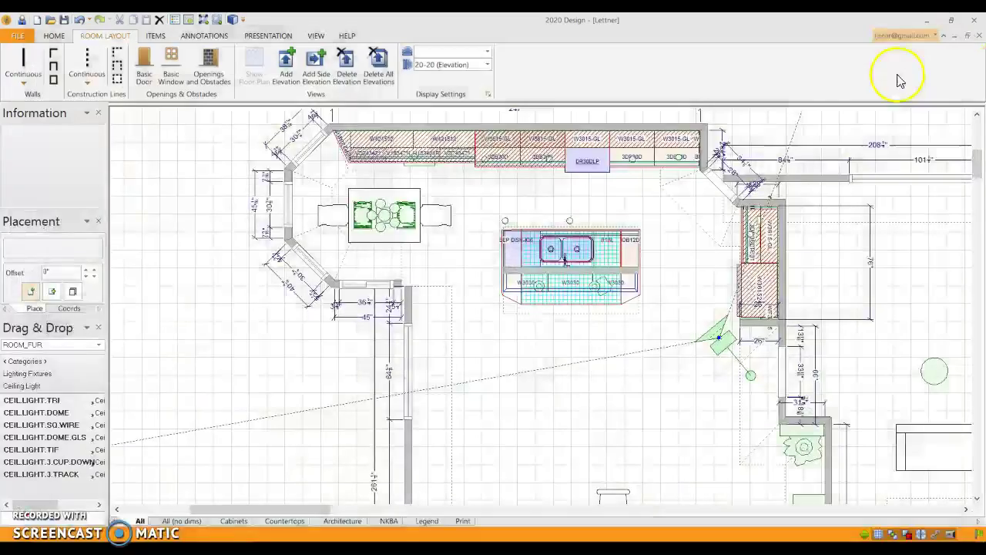
# Render the kitchen from the widened camera view, adjust the viewpoint to inspect the island and side cabinets, and close the rendering.
pyautogui.click(485, 382)
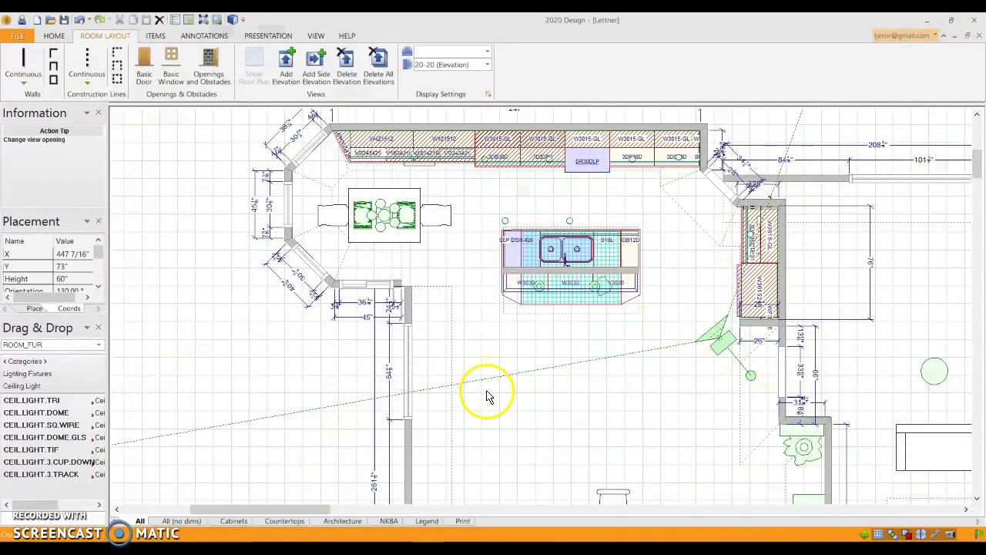
pyautogui.click(490, 396)
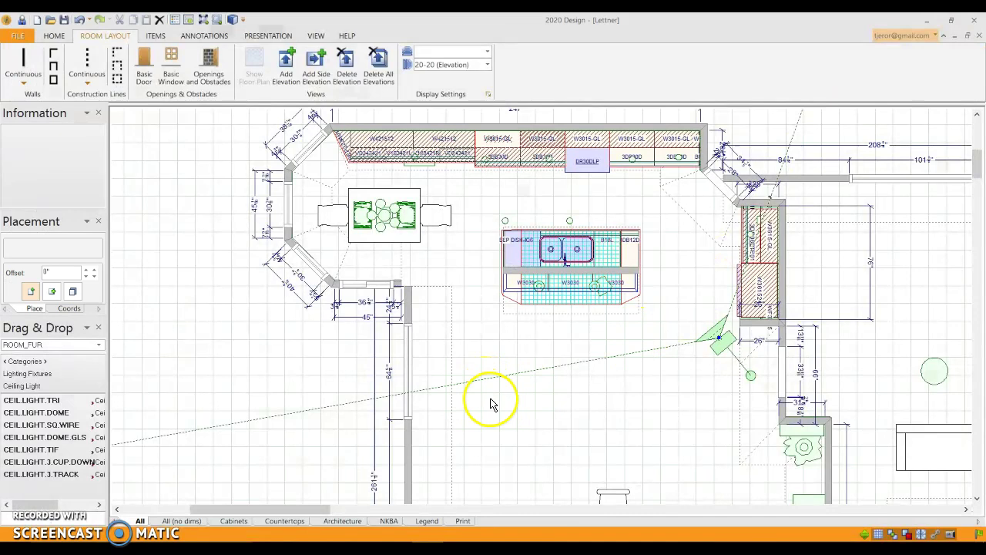
pyautogui.click(233, 22)
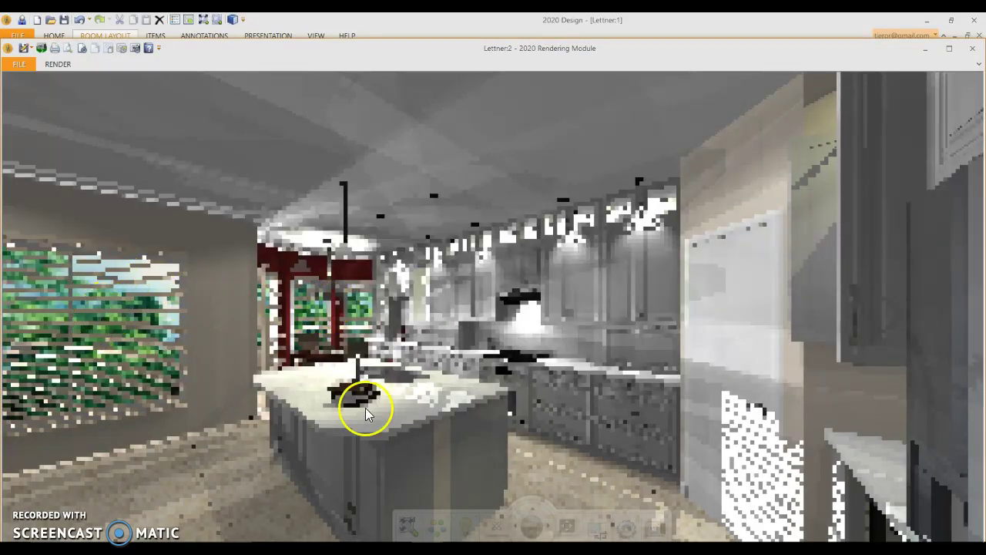
pyautogui.moveTo(563, 392)
pyautogui.mouseDown()
pyautogui.moveTo(660, 396)
pyautogui.moveTo(744, 370)
pyautogui.moveTo(672, 370)
pyautogui.moveTo(683, 352)
pyautogui.moveTo(674, 357)
pyautogui.mouseUp()
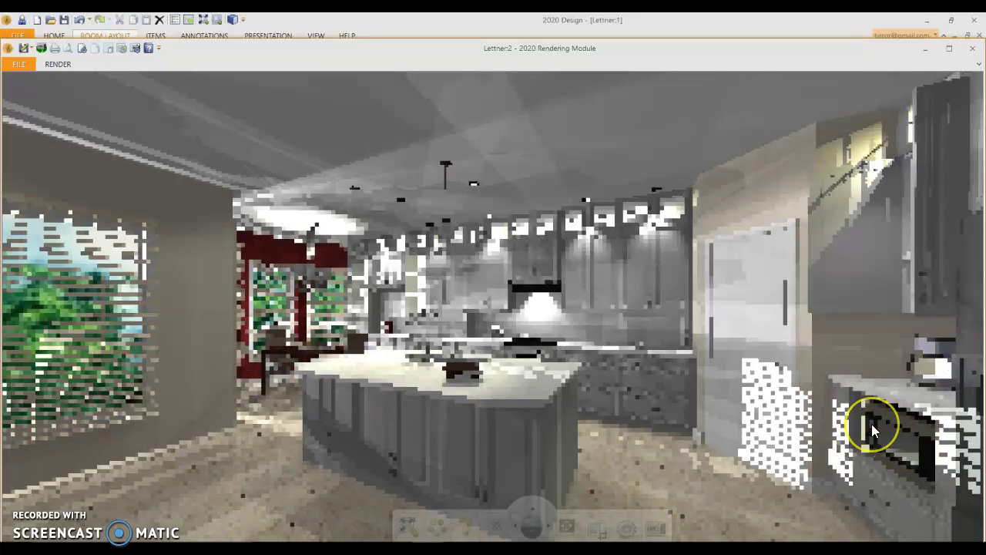
pyautogui.click(880, 433)
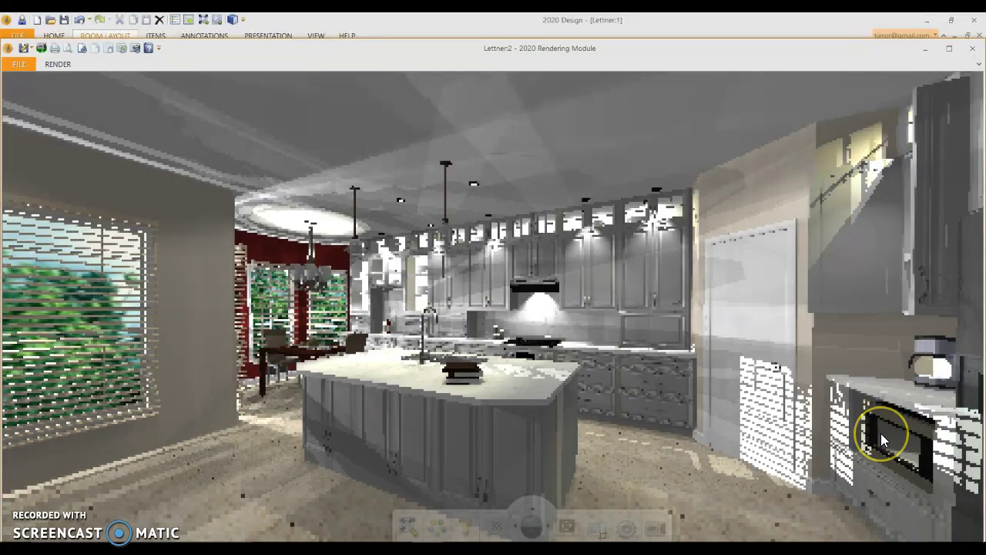
pyautogui.click(522, 262)
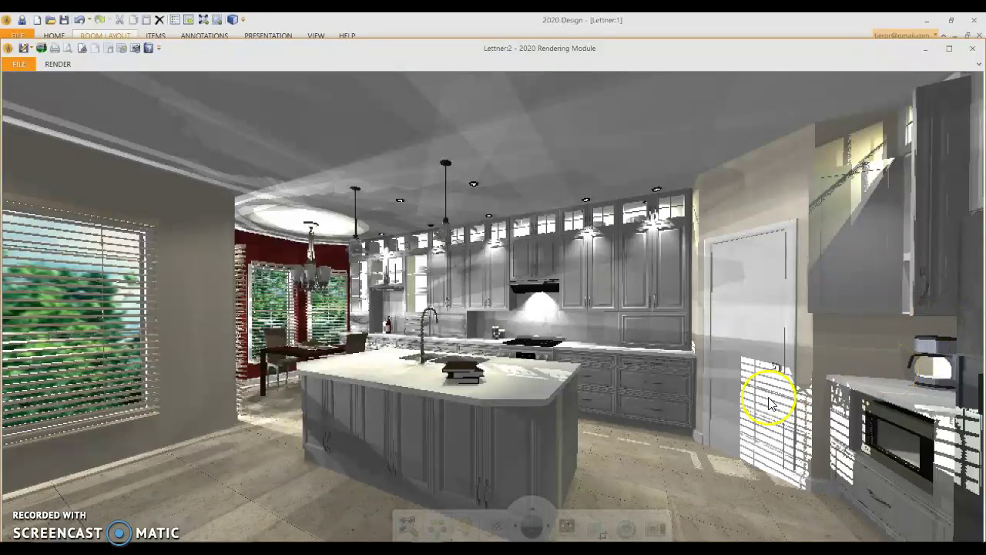
pyautogui.click(972, 48)
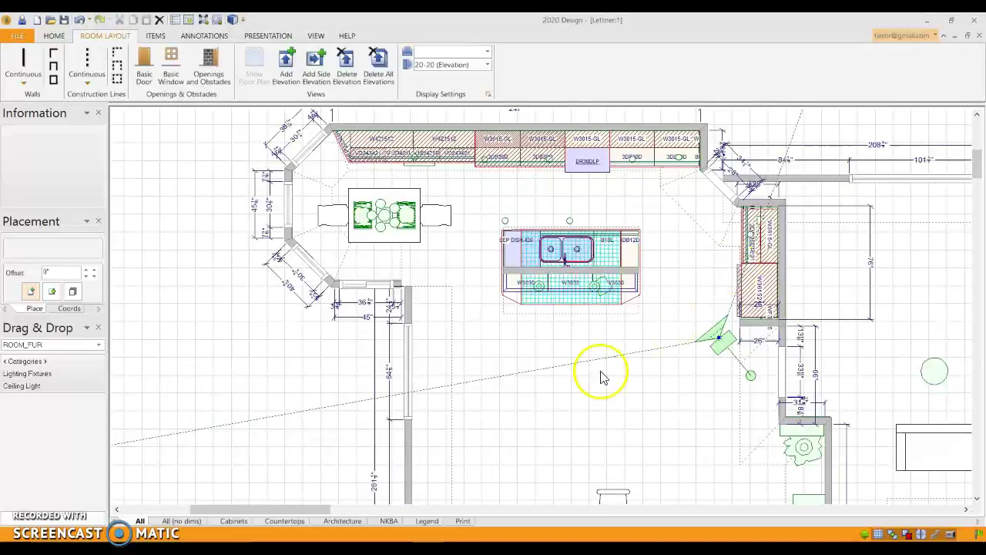
# Narrow the camera's view opening to run level below the island and move the camera slightly away from the side cabinets.
pyautogui.click(491, 342)
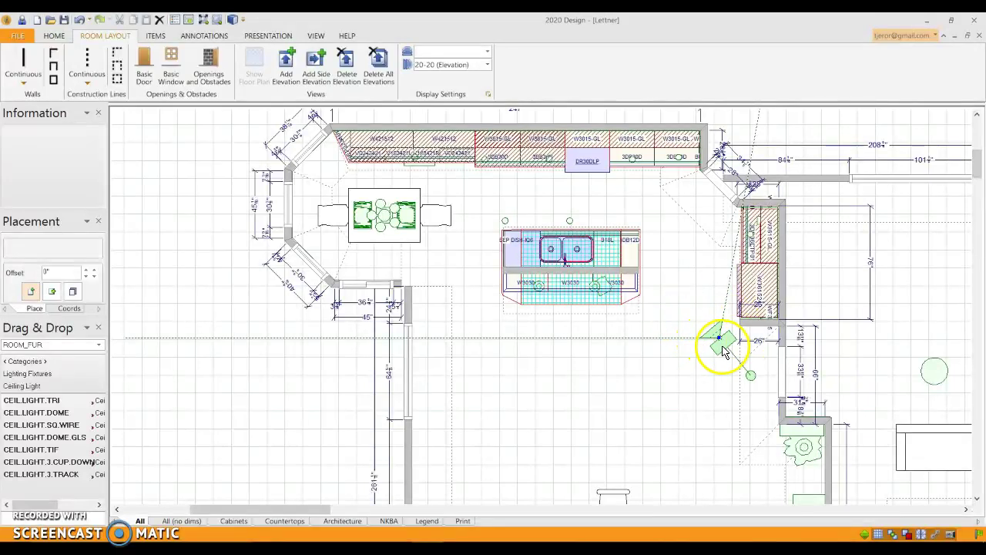
pyautogui.moveTo(723, 350); pyautogui.dragTo(708, 356)
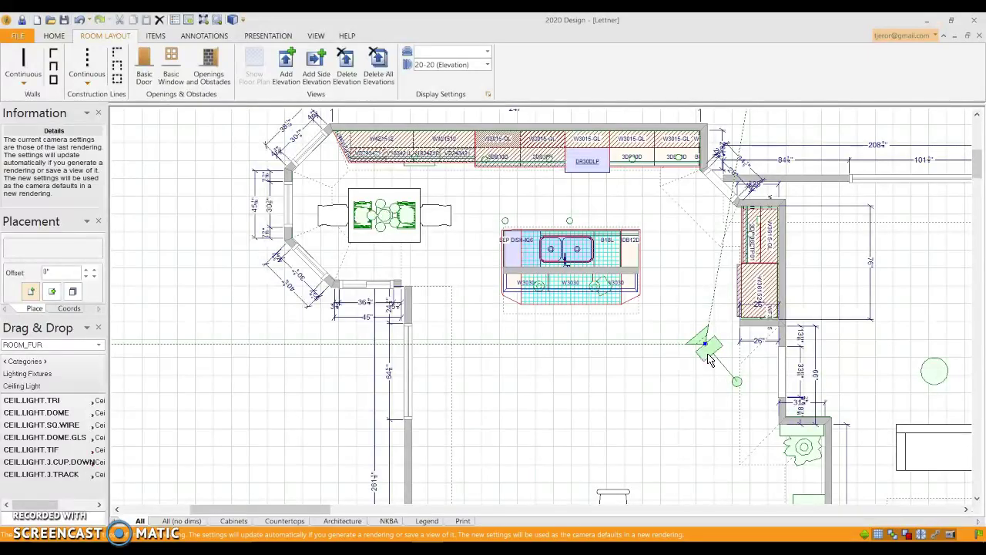
# Render the kitchen from the adjusted camera position.
pyautogui.click(395, 135)
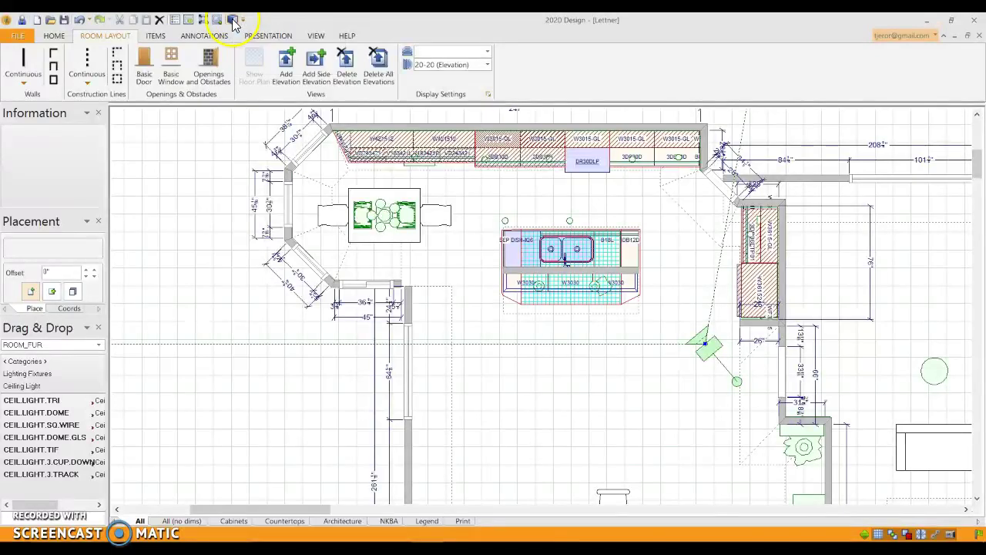
pyautogui.click(428, 240)
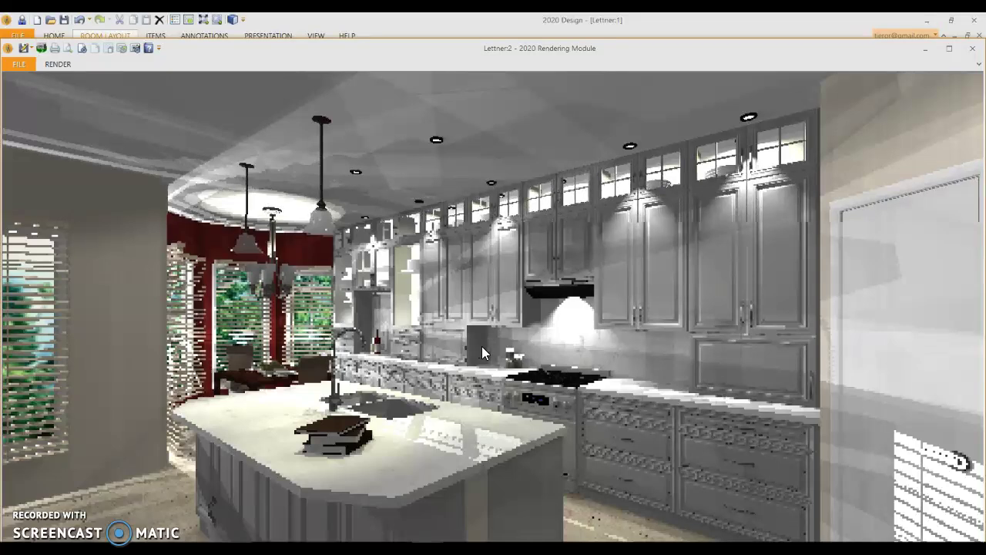
pyautogui.click(520, 375)
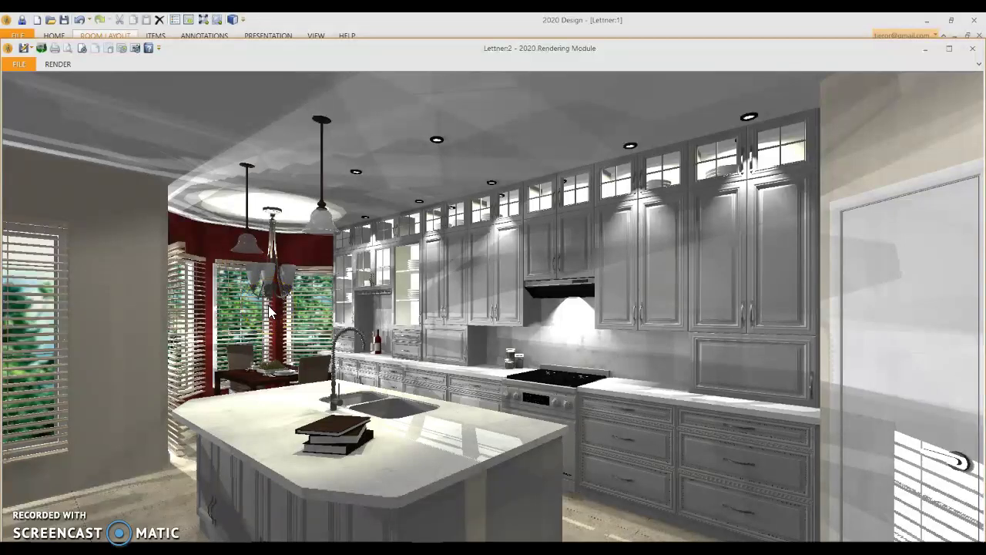
# Set the rendering's quality to High, keeping the Texture mode.
pyautogui.click(627, 529)
pyautogui.click(675, 472)
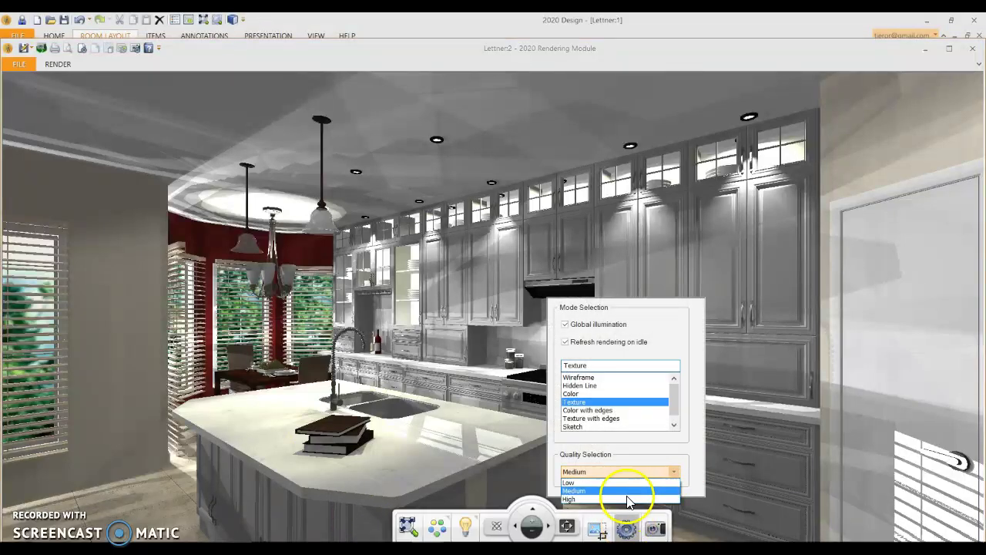
pyautogui.click(622, 500)
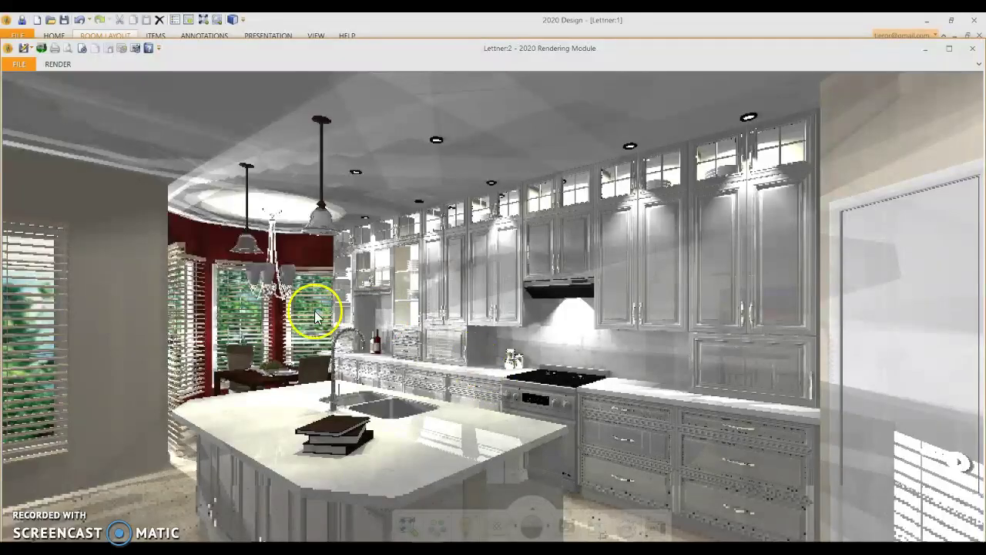
# Move the rendered viewpoint past the island to examine the breakfast nook and the wall cabinets beside it.
pyautogui.moveTo(475, 378)
pyautogui.mouseDown()
pyautogui.moveTo(534, 391)
pyautogui.moveTo(528, 379)
pyautogui.mouseUp()
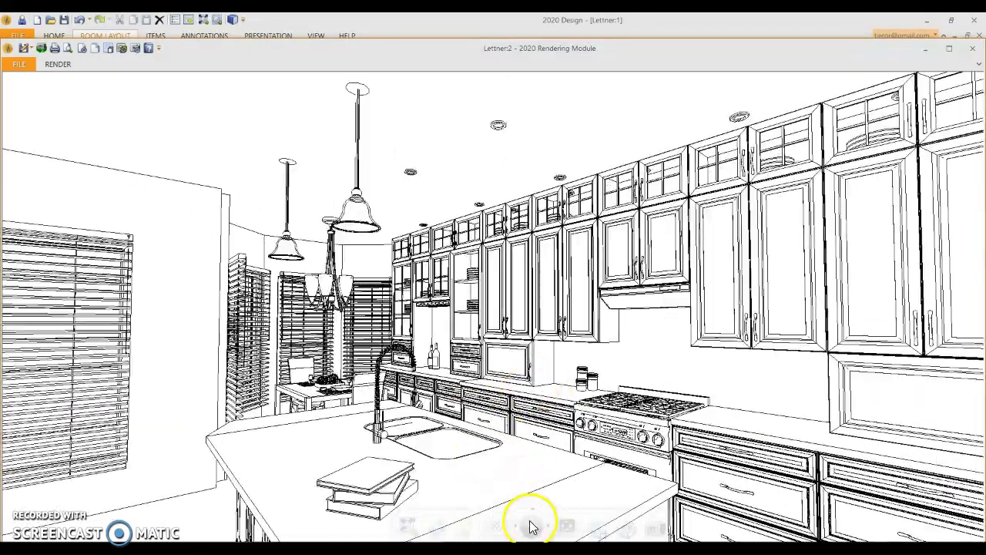
pyautogui.moveTo(531, 525); pyautogui.dragTo(528, 525)
pyautogui.moveTo(544, 389); pyautogui.dragTo(520, 391)
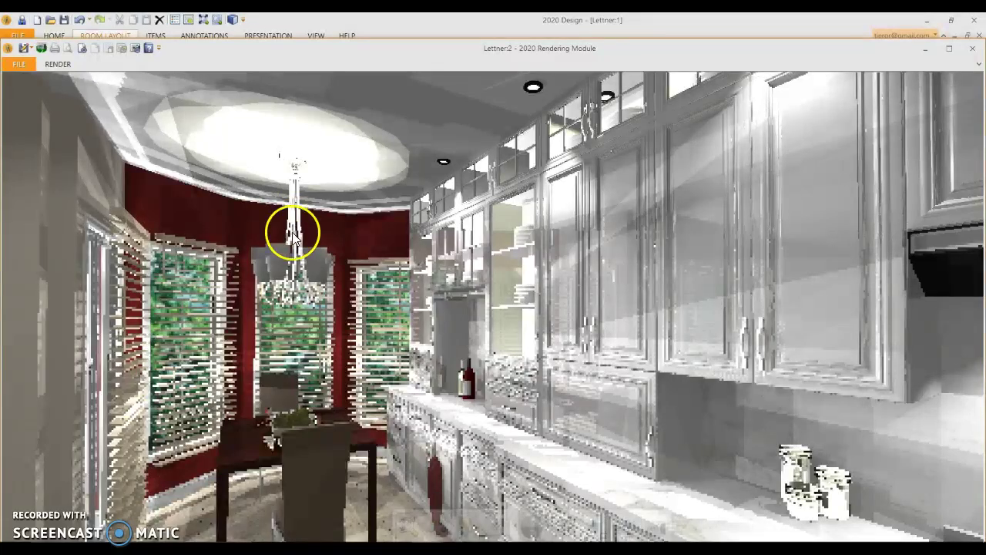
pyautogui.click(295, 282)
pyautogui.click(518, 350)
# Turn the rendered view across the sink to examine the dining area and arched opening beyond the island.
pyautogui.moveTo(518, 350); pyautogui.dragTo(221, 374)
pyautogui.moveTo(565, 356); pyautogui.dragTo(497, 347)
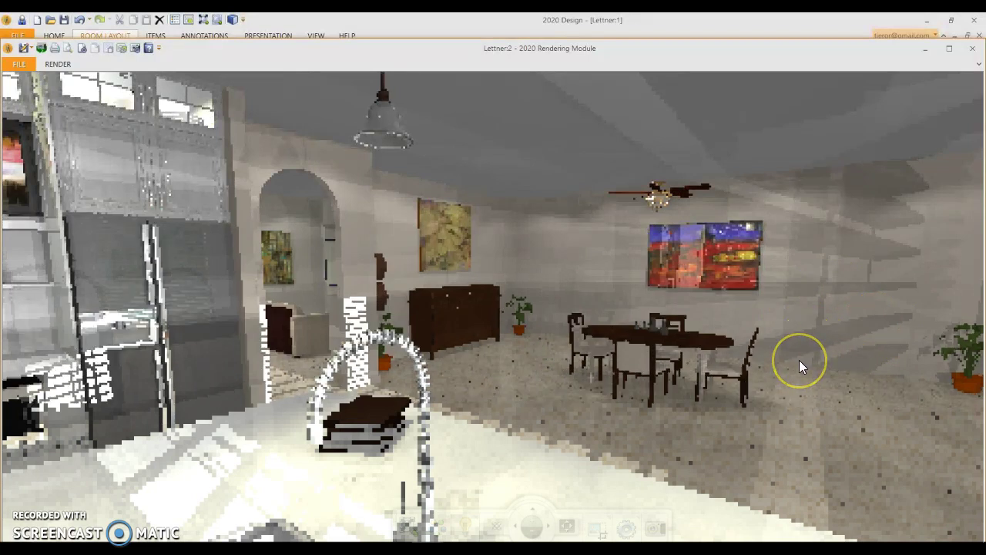
pyautogui.click(745, 370)
pyautogui.click(446, 306)
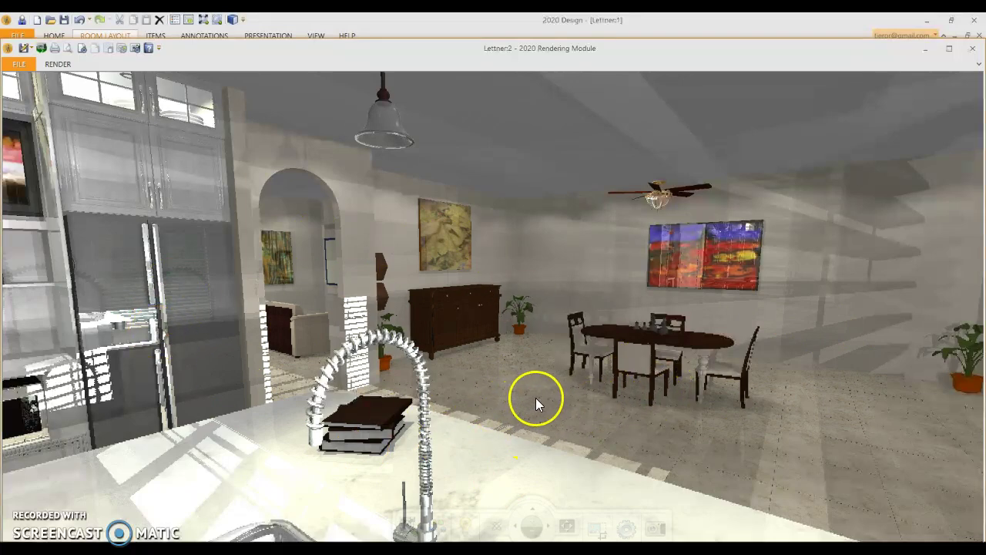
# Swing the viewpoint around to examine the room along the length of the island, from the range to the dining area.
pyautogui.moveTo(624, 385)
pyautogui.mouseDown()
pyautogui.moveTo(601, 374)
pyautogui.moveTo(515, 385)
pyautogui.moveTo(435, 378)
pyautogui.moveTo(375, 396)
pyautogui.mouseUp()
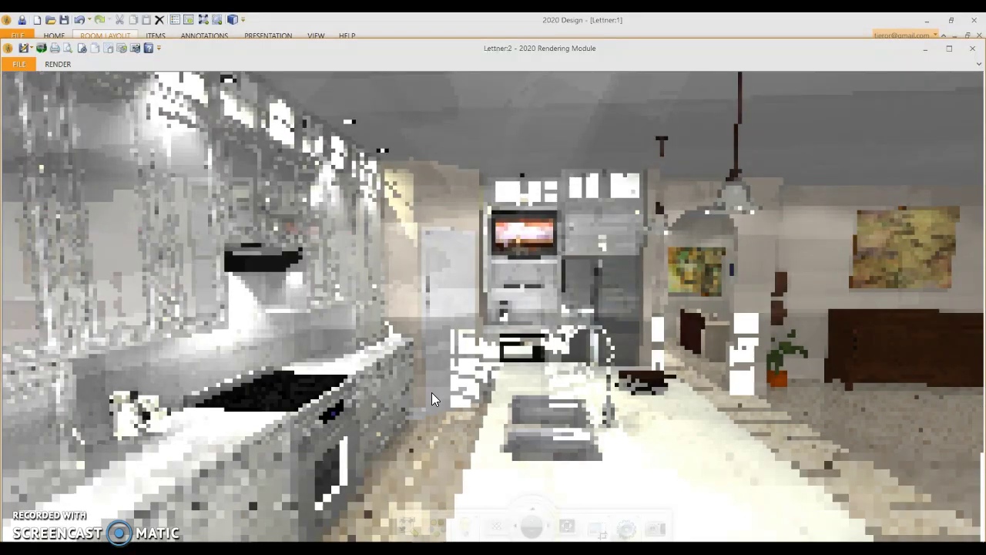
pyautogui.click(438, 400)
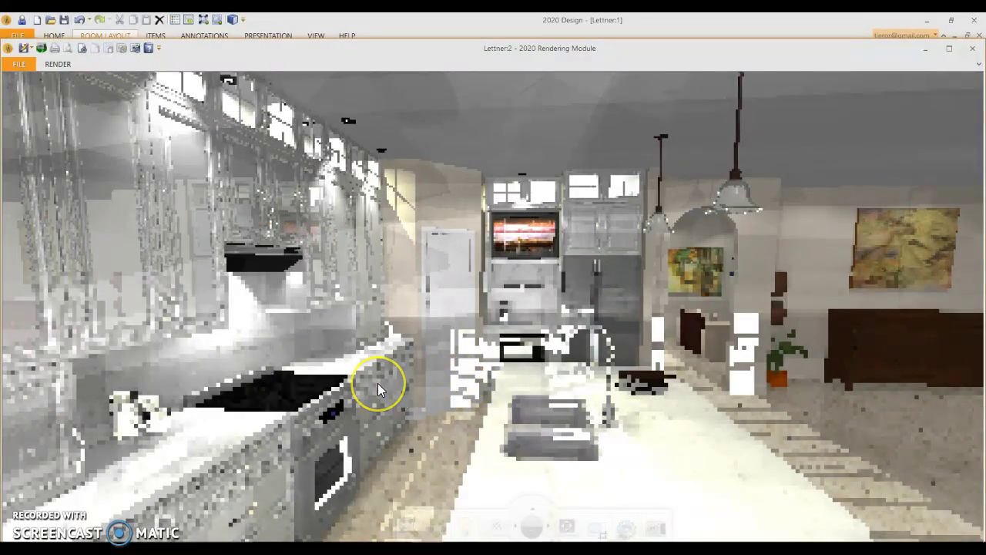
pyautogui.moveTo(378, 389); pyautogui.dragTo(661, 375)
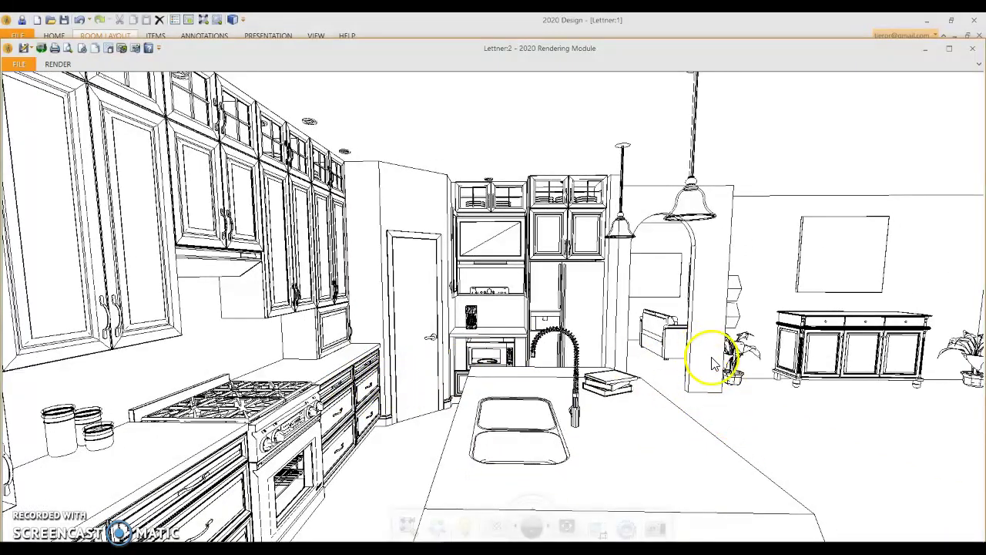
pyautogui.moveTo(524, 440); pyautogui.dragTo(606, 455)
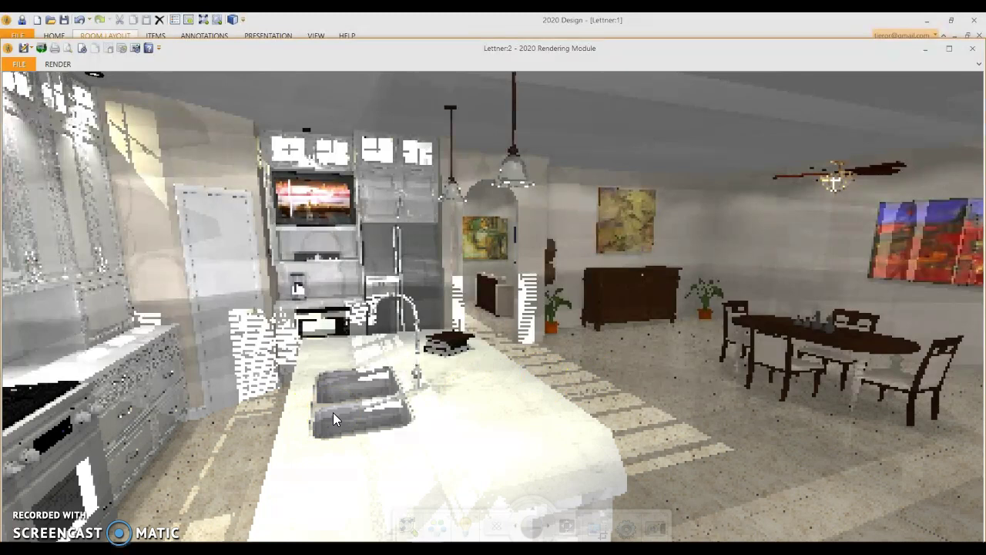
pyautogui.click(321, 414)
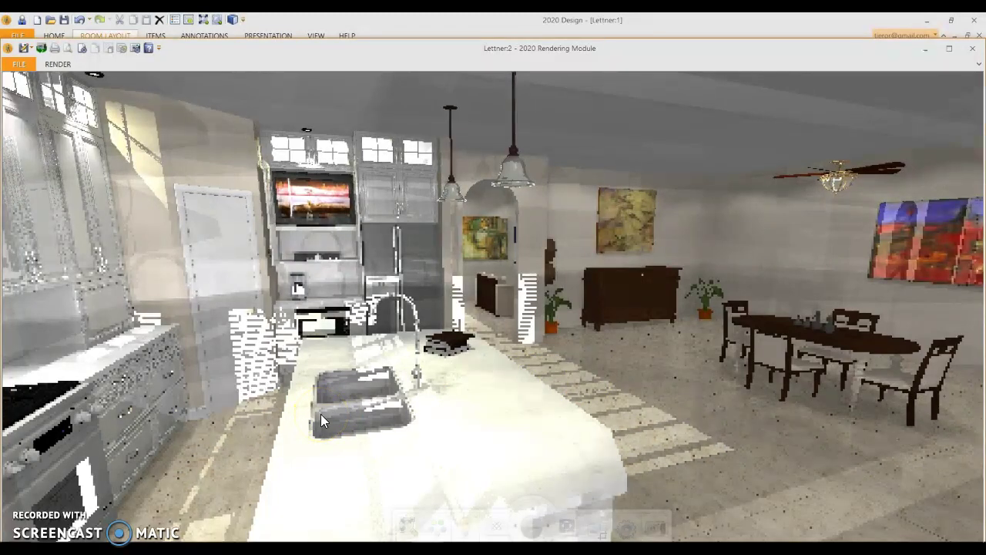
pyautogui.click(320, 416)
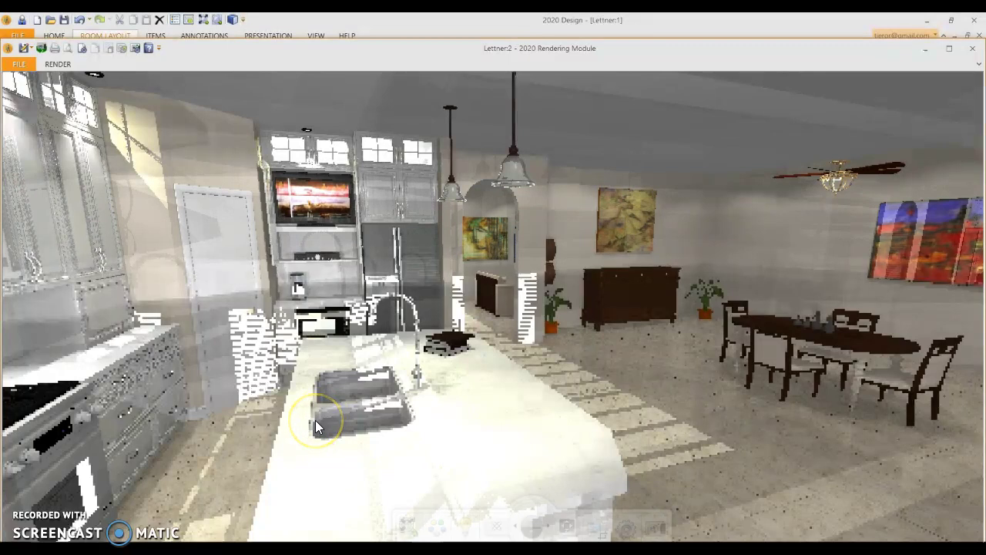
pyautogui.moveTo(316, 427)
pyautogui.mouseDown()
pyautogui.moveTo(403, 407)
pyautogui.moveTo(499, 397)
pyautogui.moveTo(515, 404)
pyautogui.mouseUp()
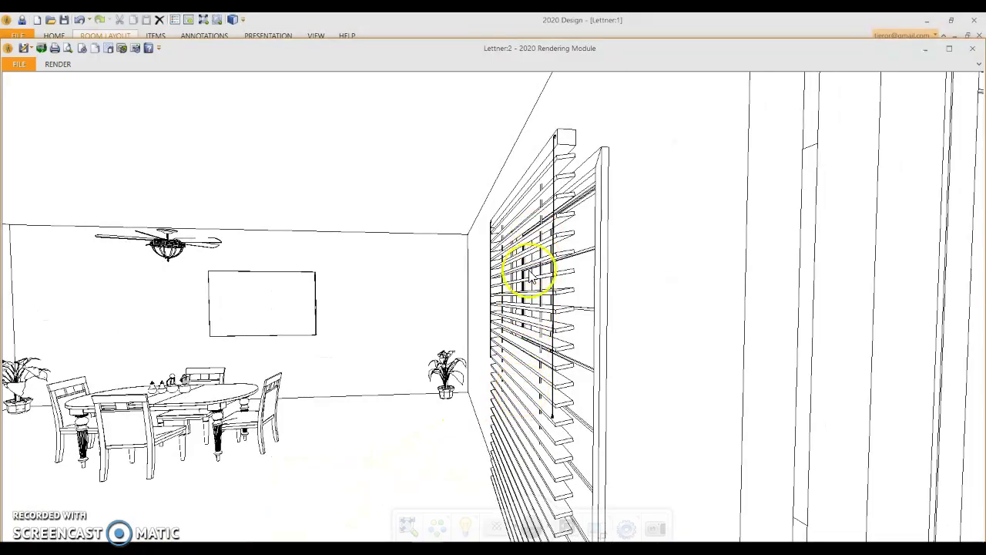
pyautogui.moveTo(480, 376); pyautogui.dragTo(231, 396)
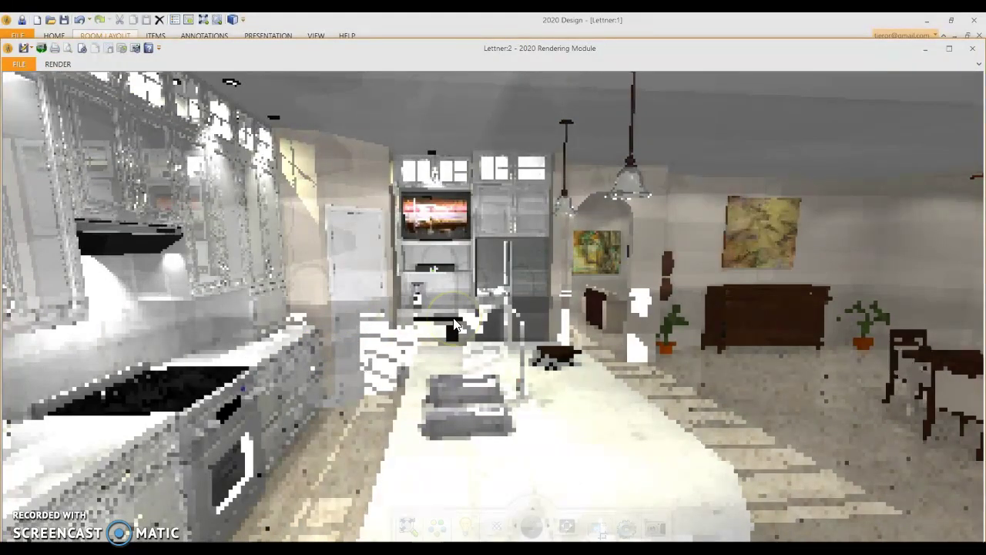
# Frame the rendering across the island onto the range wall, with the breakfast nook and the pantry door at either end.
pyautogui.moveTo(497, 324)
pyautogui.mouseDown()
pyautogui.moveTo(590, 315)
pyautogui.moveTo(541, 334)
pyautogui.moveTo(169, 337)
pyautogui.moveTo(183, 319)
pyautogui.moveTo(347, 294)
pyautogui.moveTo(638, 298)
pyautogui.moveTo(387, 410)
pyautogui.moveTo(418, 414)
pyautogui.mouseUp()
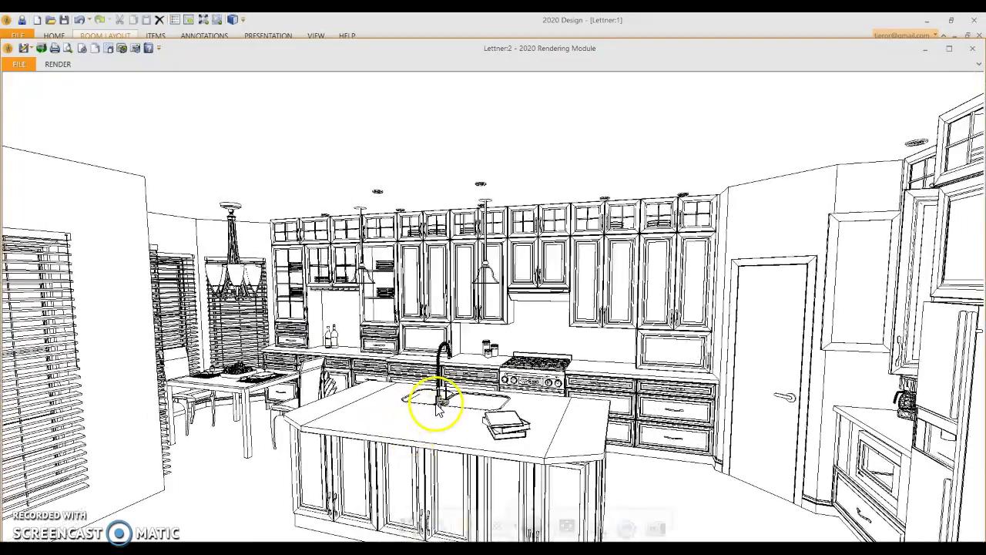
pyautogui.moveTo(488, 407); pyautogui.dragTo(482, 354)
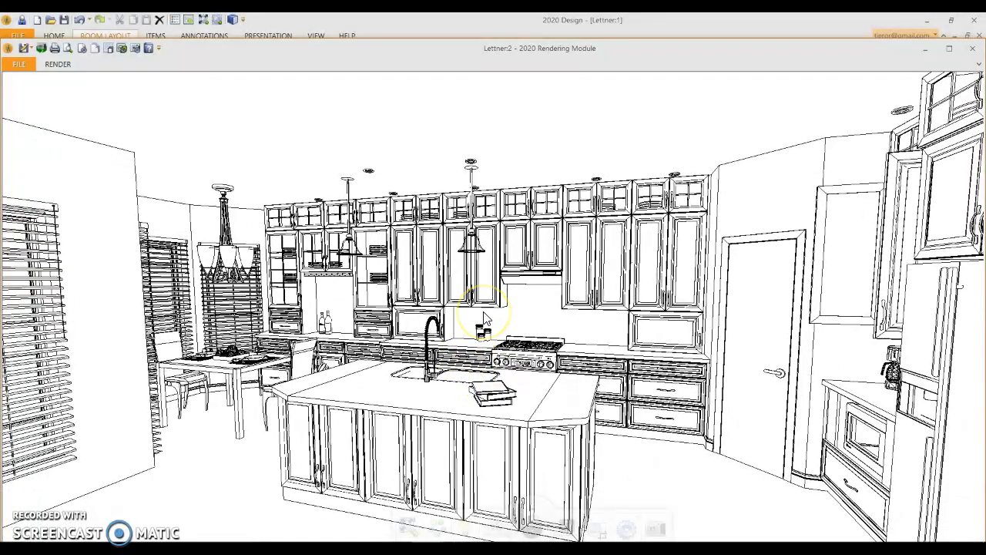
pyautogui.scroll(3, 486, 319)
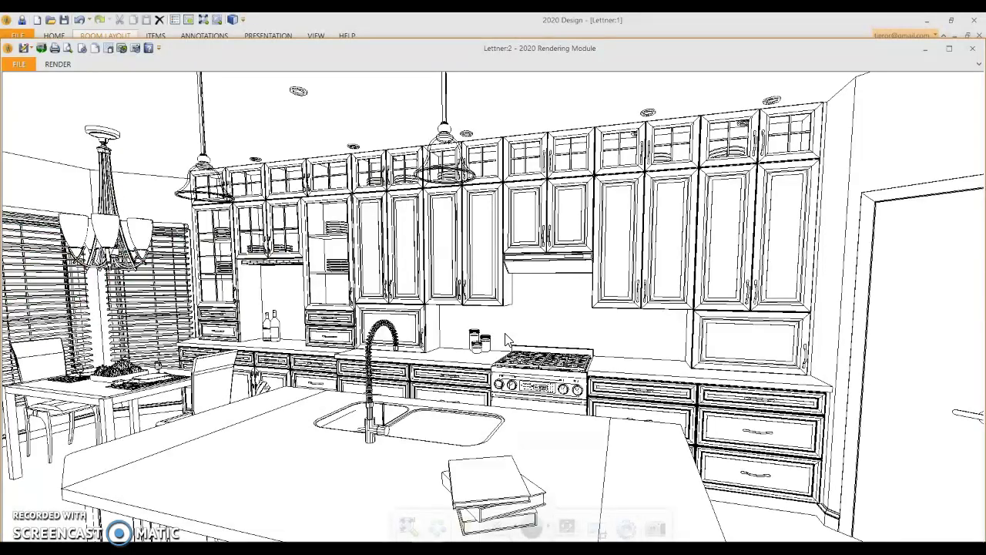
pyautogui.click(493, 307)
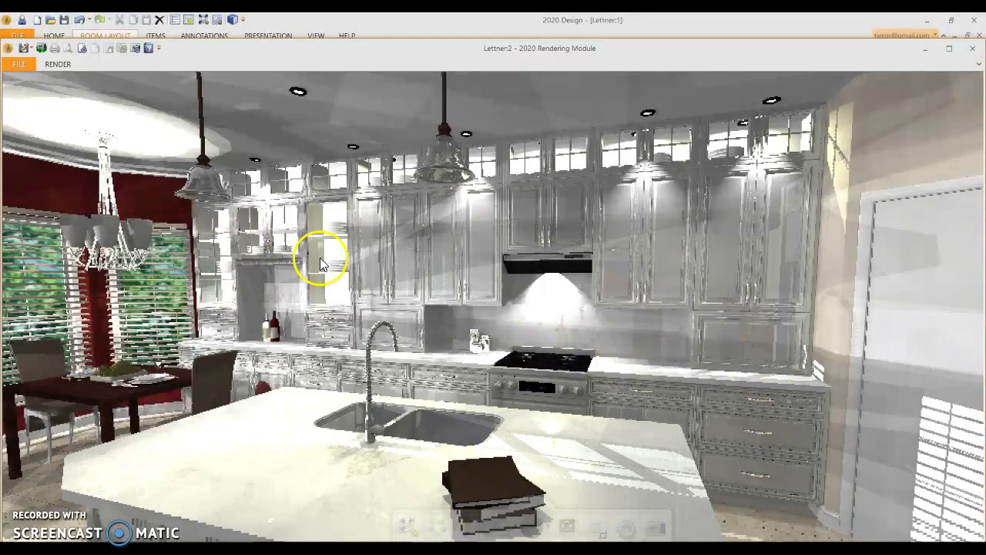
pyautogui.click(648, 242)
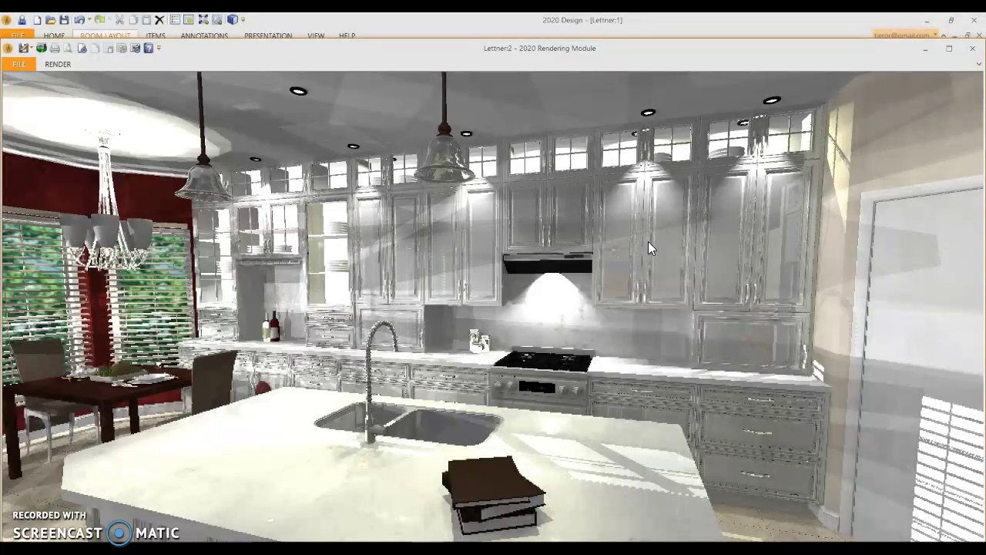
pyautogui.click(626, 251)
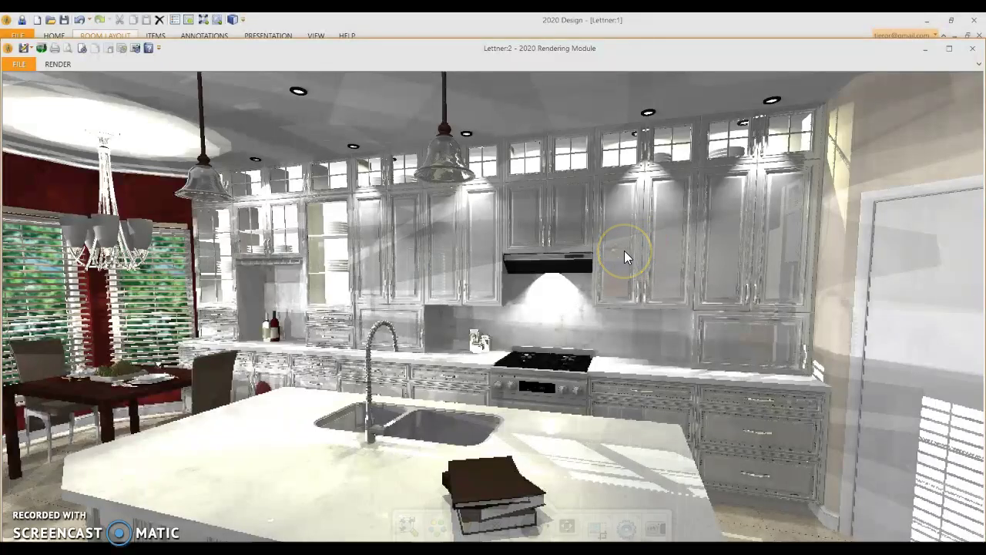
pyautogui.moveTo(624, 252)
pyautogui.mouseDown()
pyautogui.moveTo(676, 262)
pyautogui.moveTo(609, 295)
pyautogui.moveTo(727, 181)
pyautogui.moveTo(782, 103)
pyautogui.moveTo(478, 135)
pyautogui.moveTo(65, 295)
pyautogui.moveTo(93, 237)
pyautogui.moveTo(116, 241)
pyautogui.mouseUp()
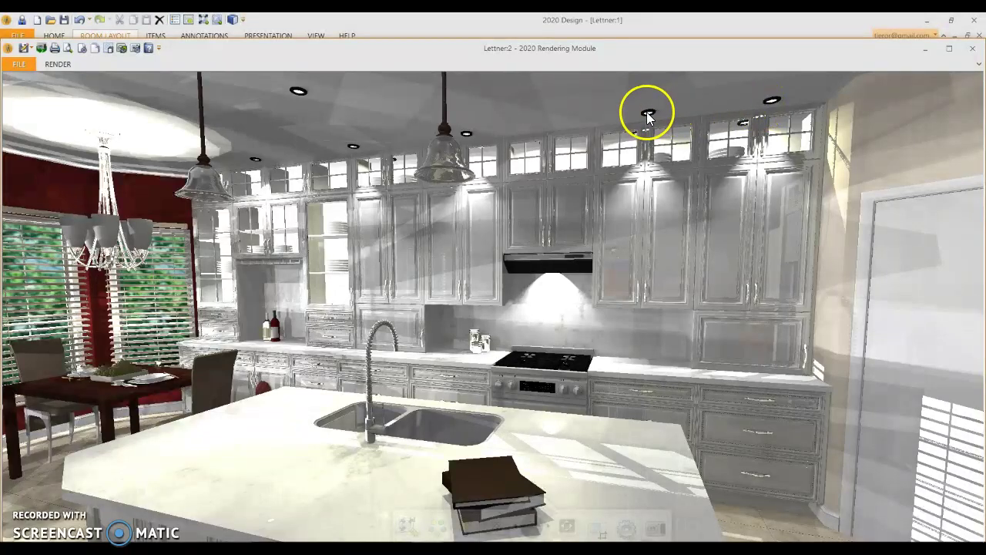
# Change the light color of the recessed ceiling fixture above the cabinets beside the range hood to a pale yellow.
pyautogui.rightClick(650, 113)
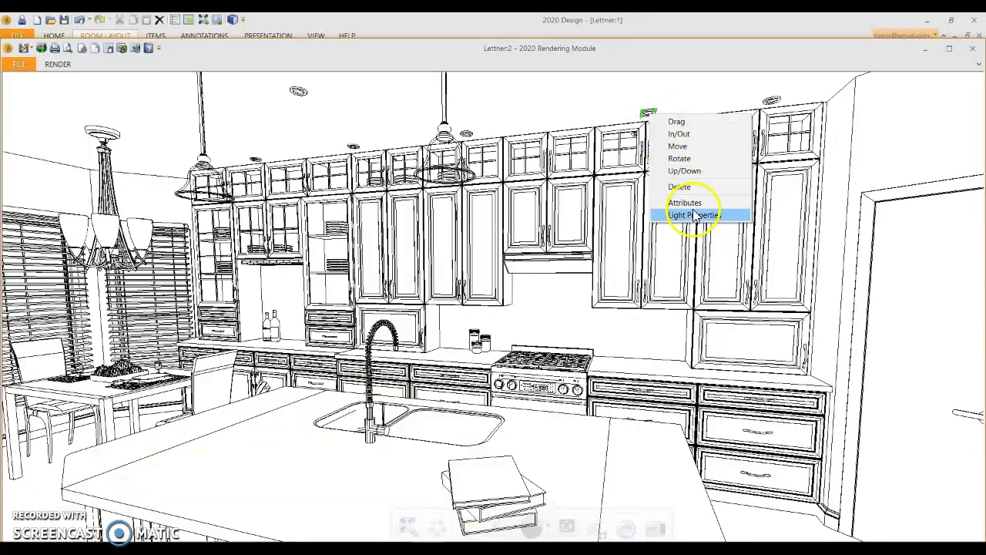
pyautogui.click(696, 215)
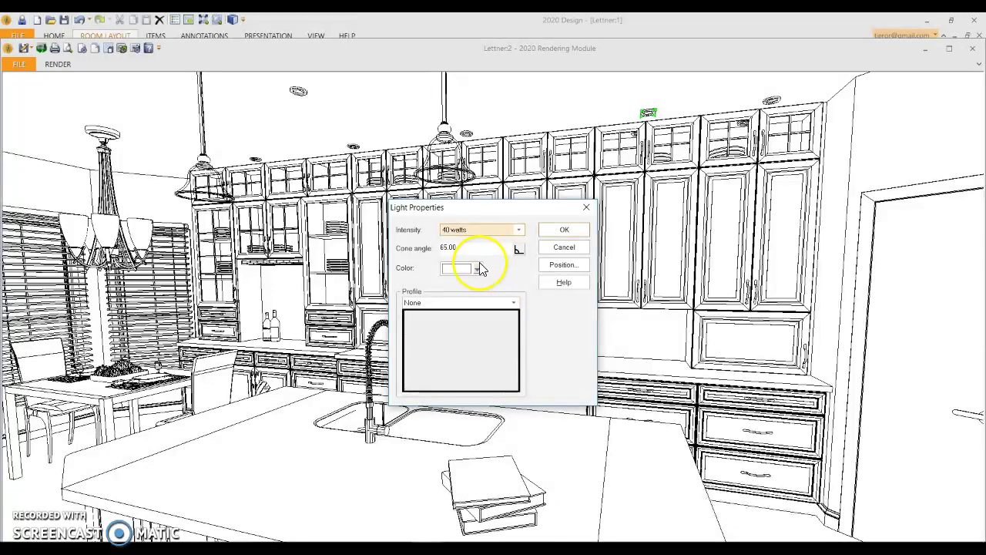
pyautogui.click(478, 268)
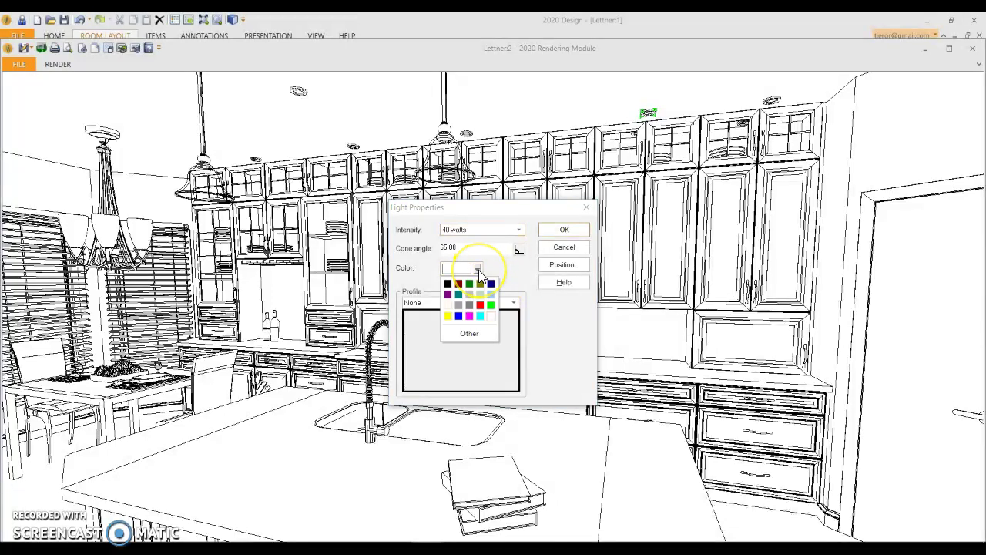
pyautogui.click(474, 333)
pyautogui.click(458, 284)
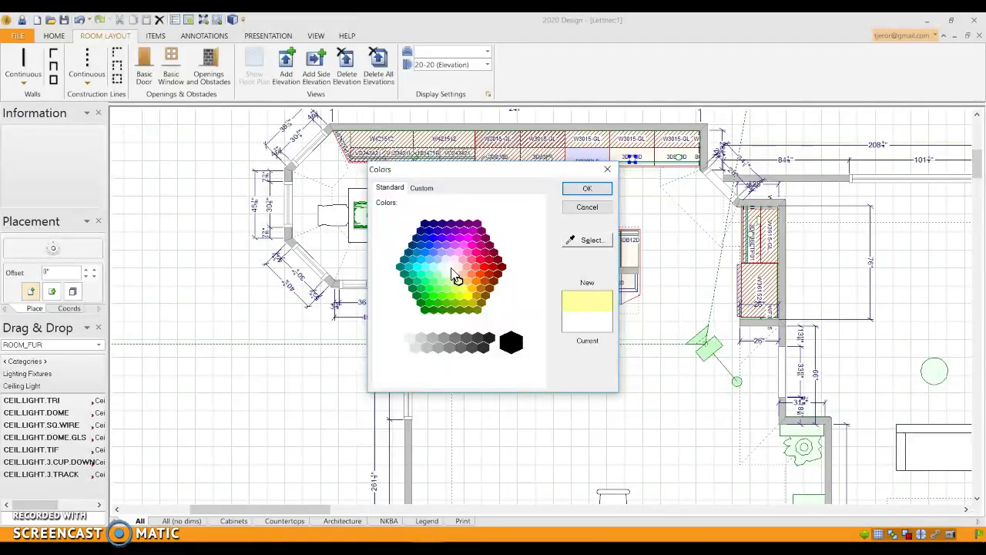
pyautogui.click(586, 190)
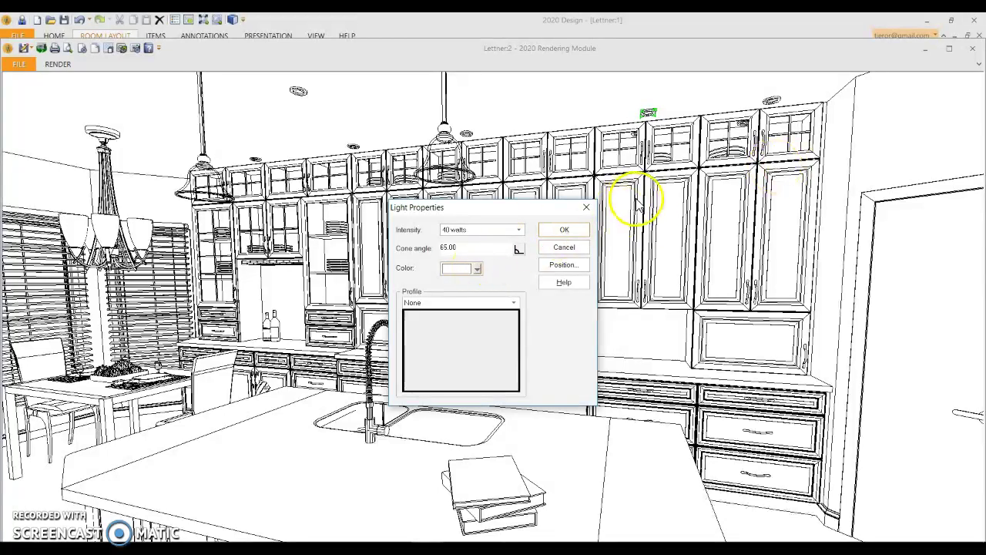
# Widen the recessed ceiling light's cone angle to 166 degrees, look through the available profiles without assigning one, and regenerate the rendering.
pyautogui.click(517, 251)
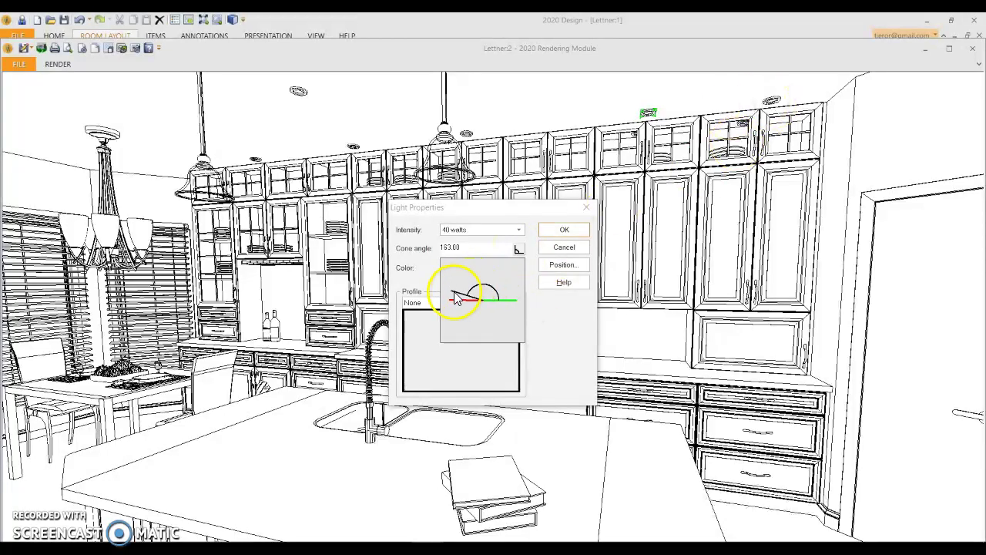
pyautogui.click(546, 379)
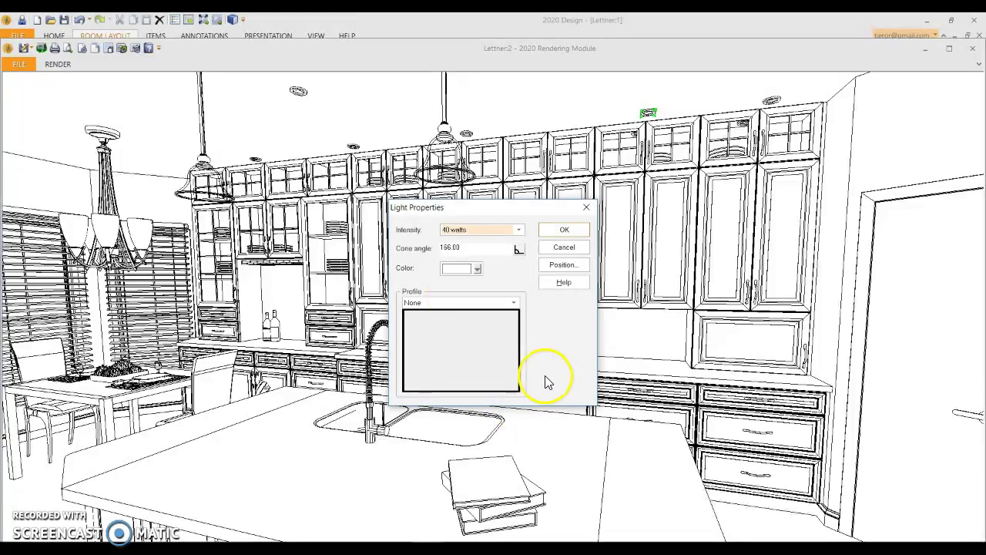
pyautogui.click(514, 305)
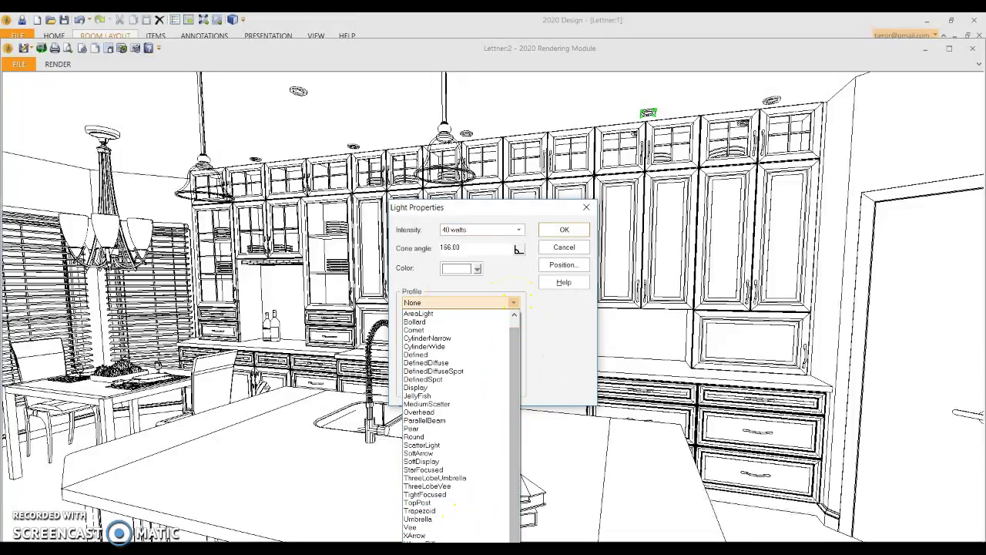
pyautogui.click(535, 328)
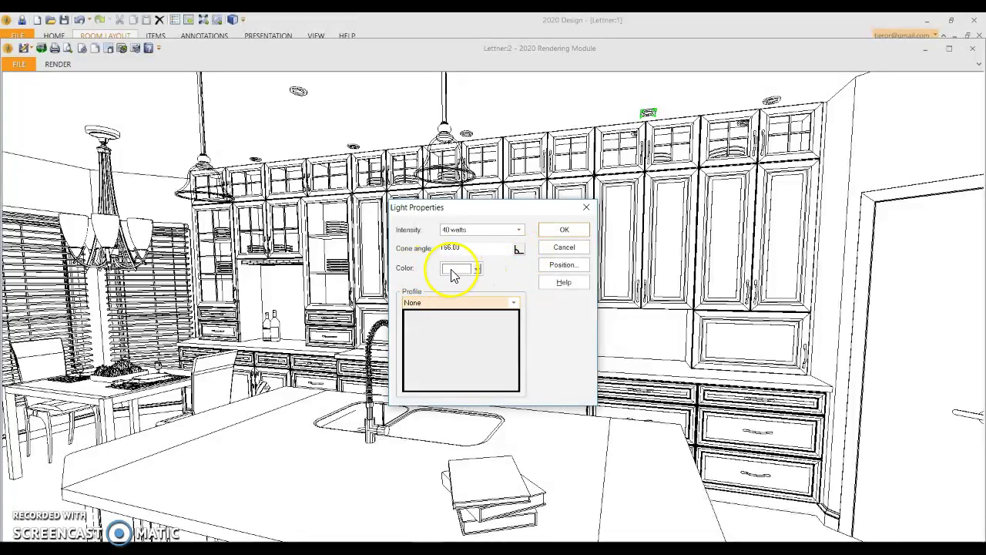
pyautogui.click(519, 249)
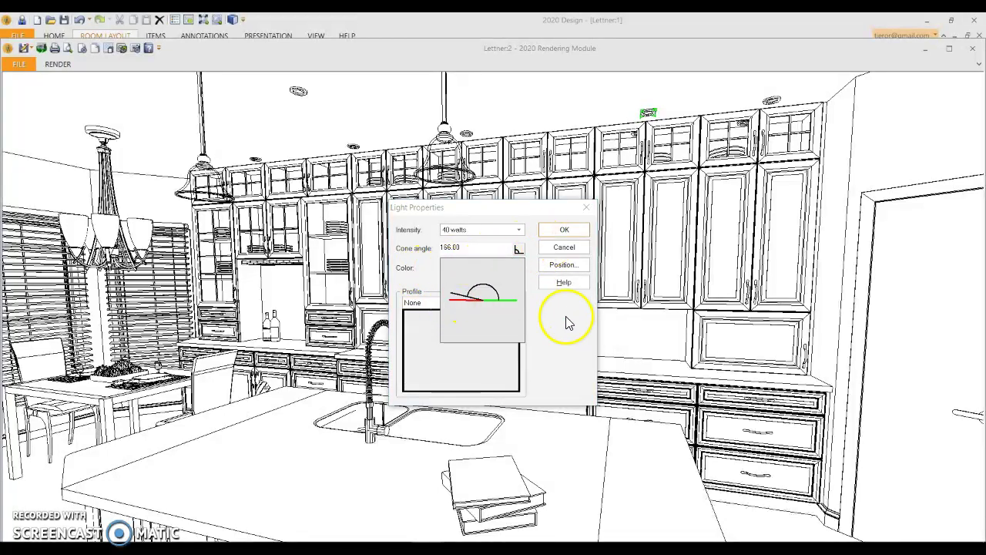
pyautogui.click(515, 228)
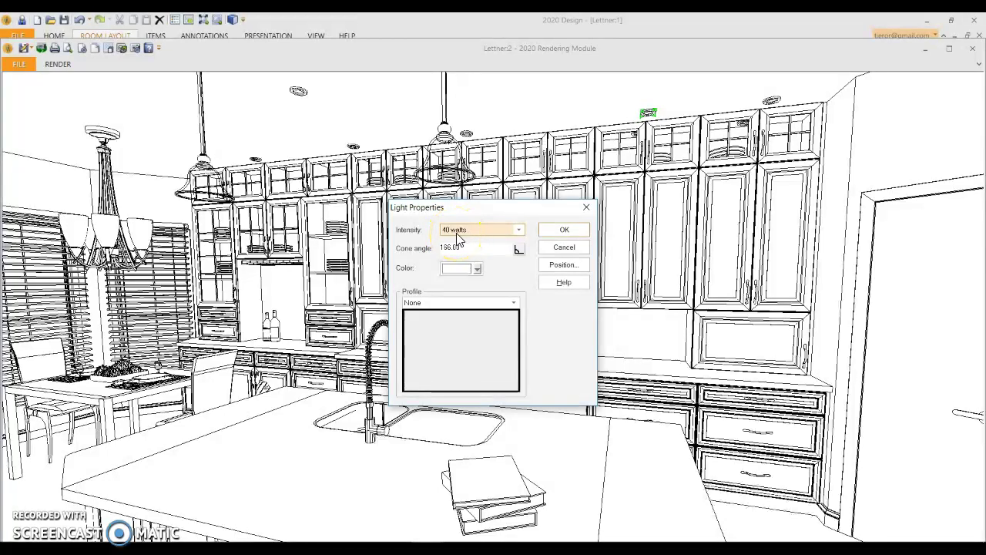
pyautogui.click(553, 230)
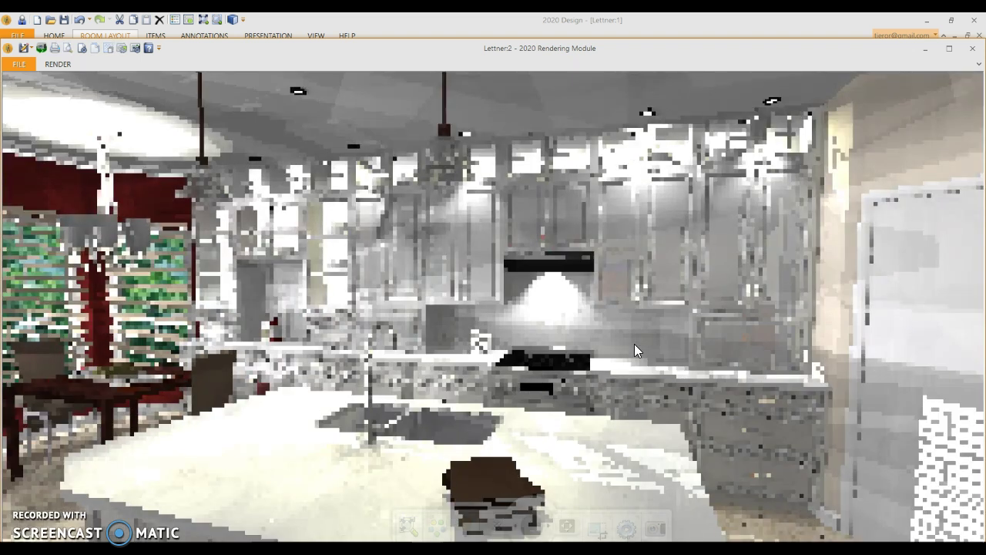
pyautogui.moveTo(635, 351)
pyautogui.mouseDown()
pyautogui.moveTo(687, 258)
pyautogui.moveTo(659, 141)
pyautogui.mouseUp()
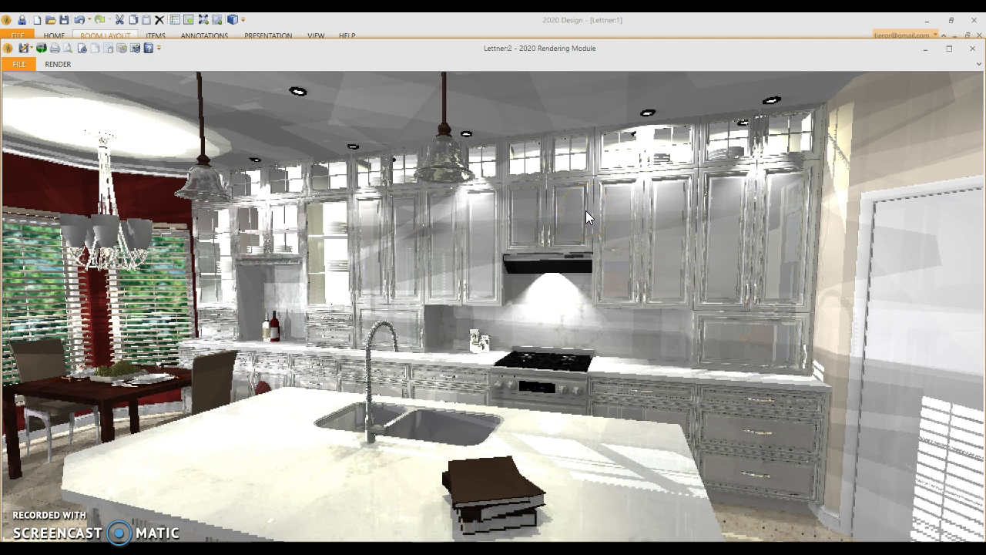
# Pull the viewpoint back from the island and frame its cabinet front with the range wall, the dining nook and the pantry door.
pyautogui.click(576, 215)
pyautogui.moveTo(570, 218); pyautogui.dragTo(572, 222)
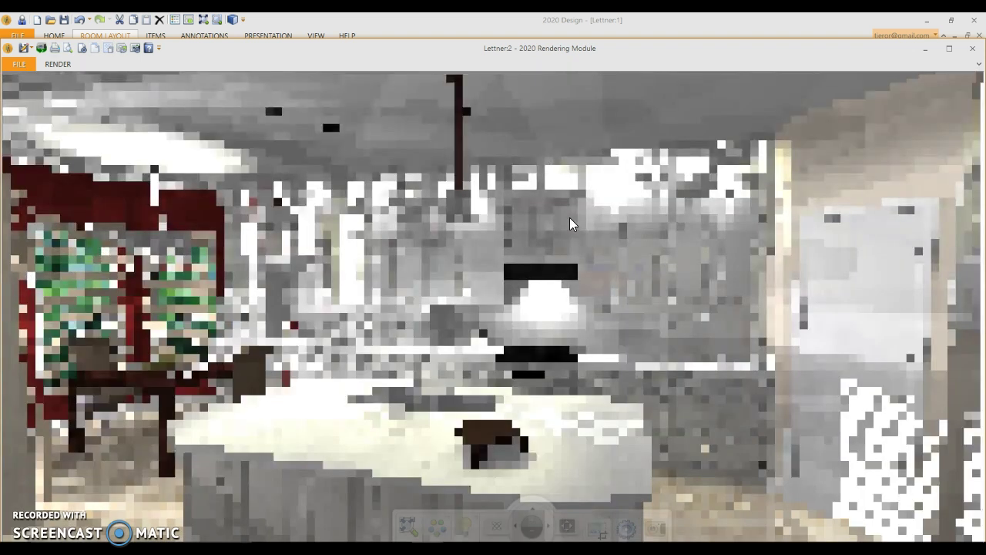
pyautogui.click(330, 458)
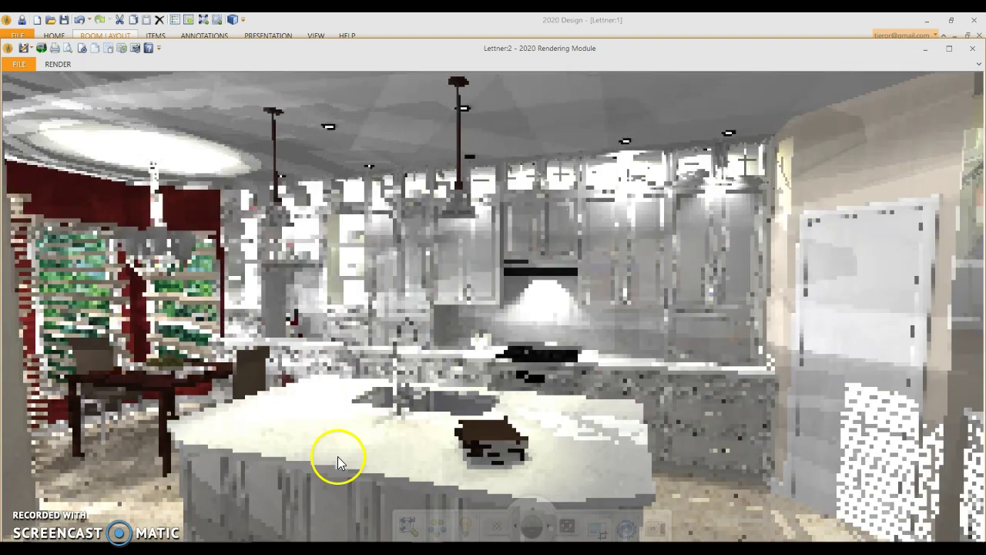
pyautogui.click(286, 378)
pyautogui.moveTo(529, 326)
pyautogui.mouseDown()
pyautogui.moveTo(502, 335)
pyautogui.moveTo(562, 308)
pyautogui.moveTo(565, 316)
pyautogui.mouseUp()
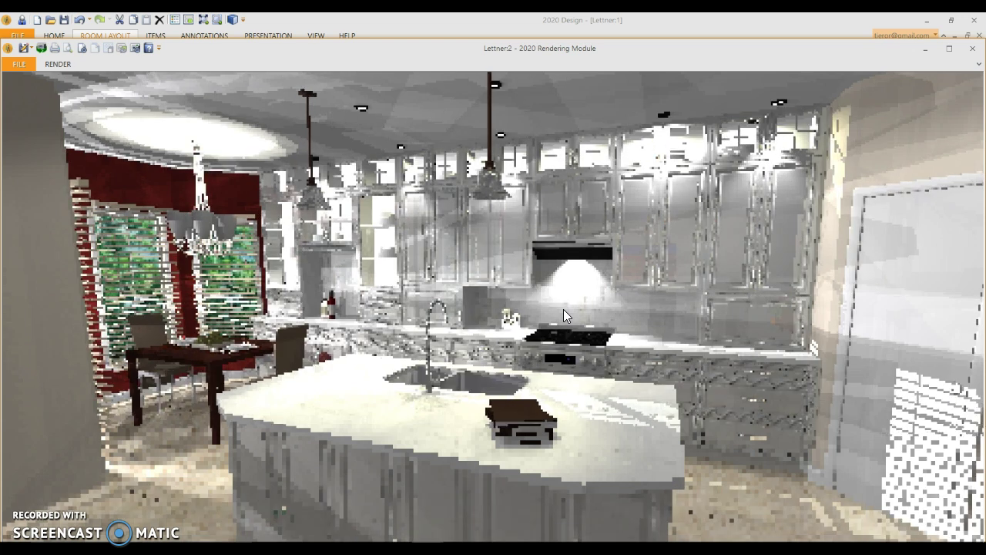
# Check the intensity, cone angle and color in the light properties of the island pendant nearest the range hood.
pyautogui.click(494, 79)
pyautogui.rightClick(493, 179)
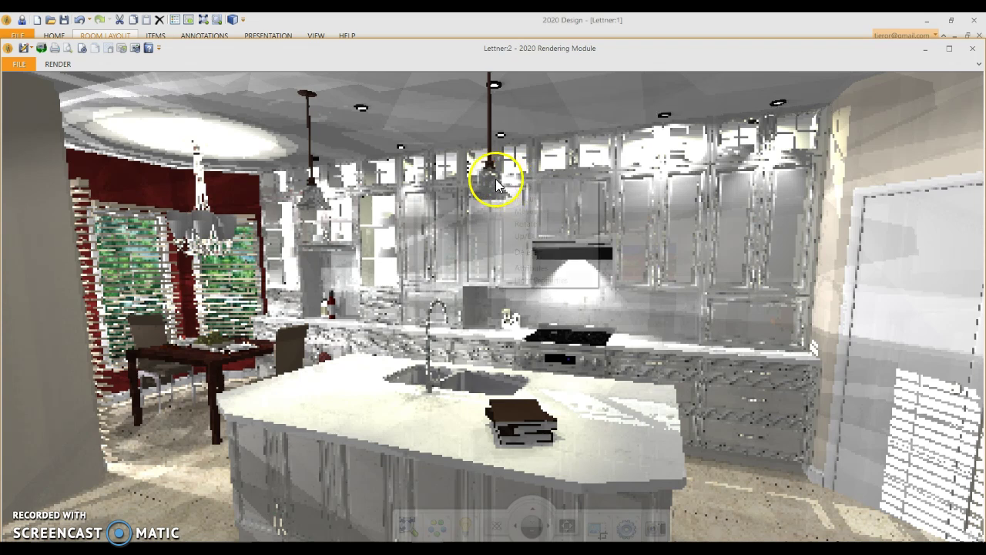
pyautogui.click(542, 281)
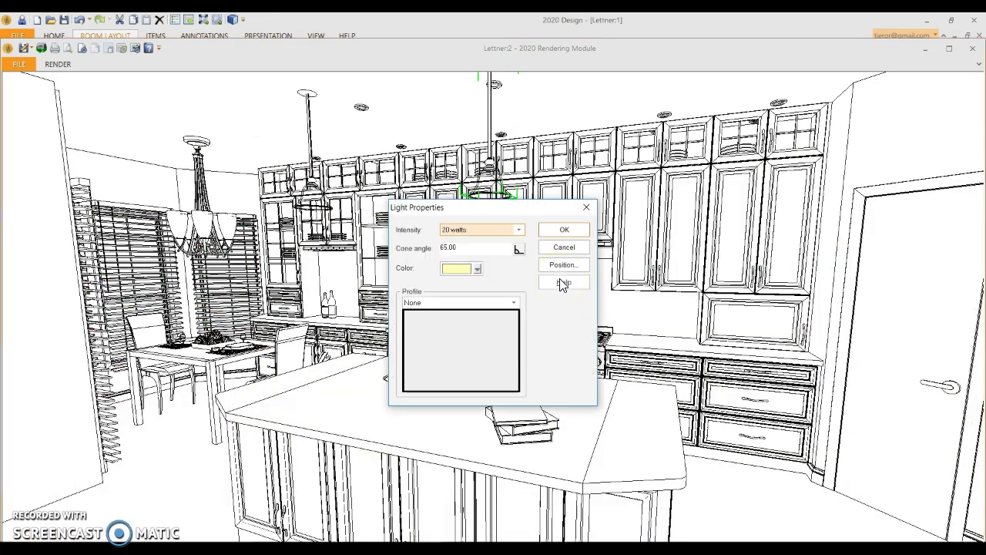
pyautogui.click(566, 230)
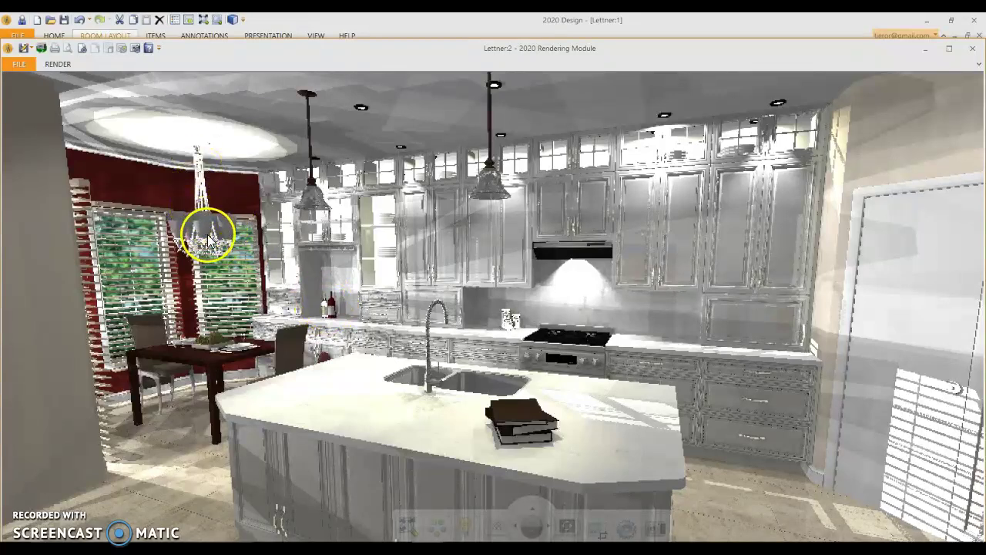
pyautogui.click(607, 363)
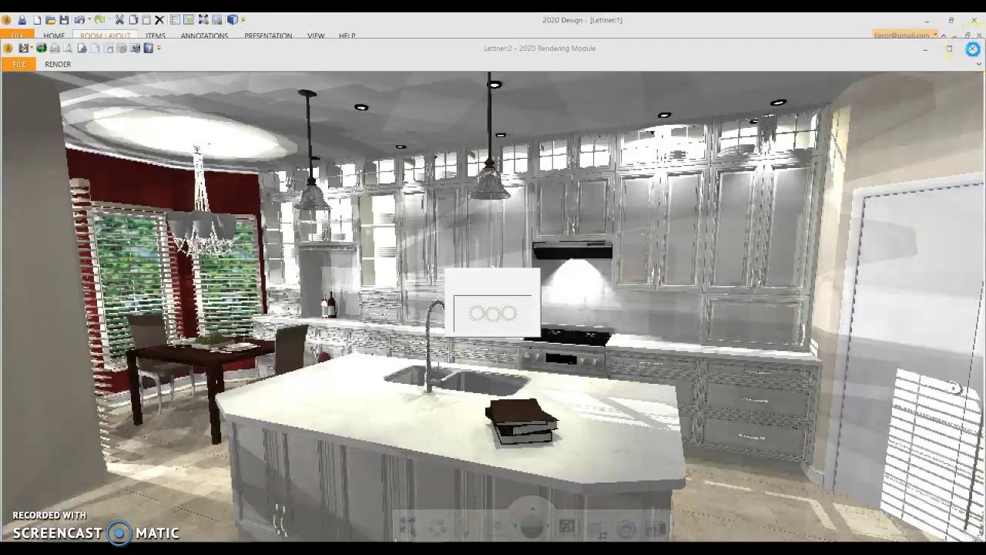
# Close the rendering and widen the camera's view opening on the floor plan beyond the end of the island.
pyautogui.click(973, 49)
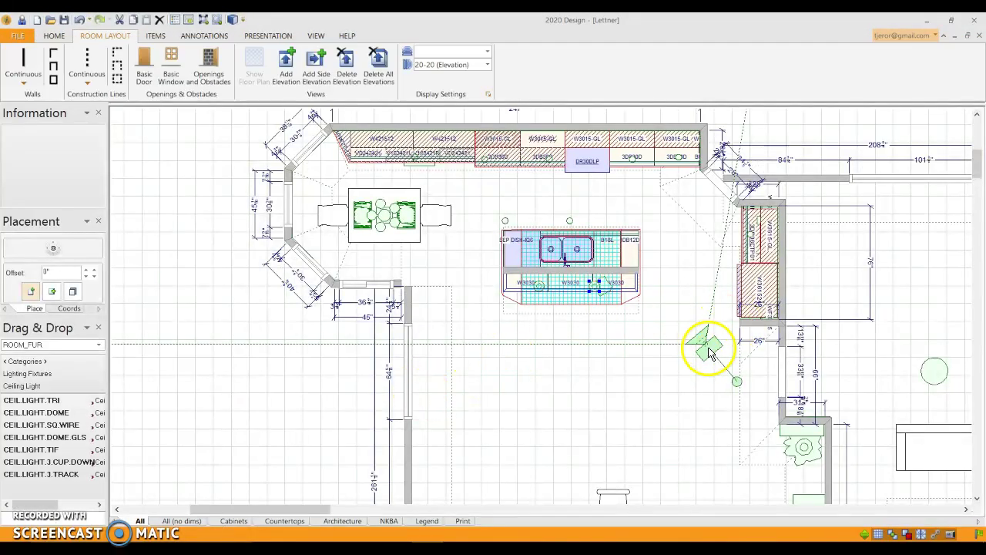
pyautogui.click(568, 359)
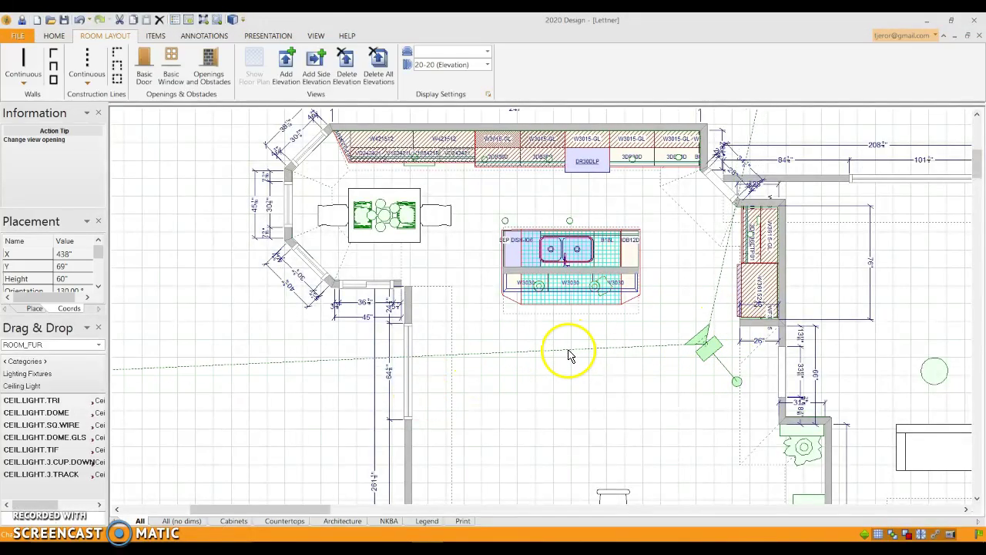
pyautogui.click(570, 354)
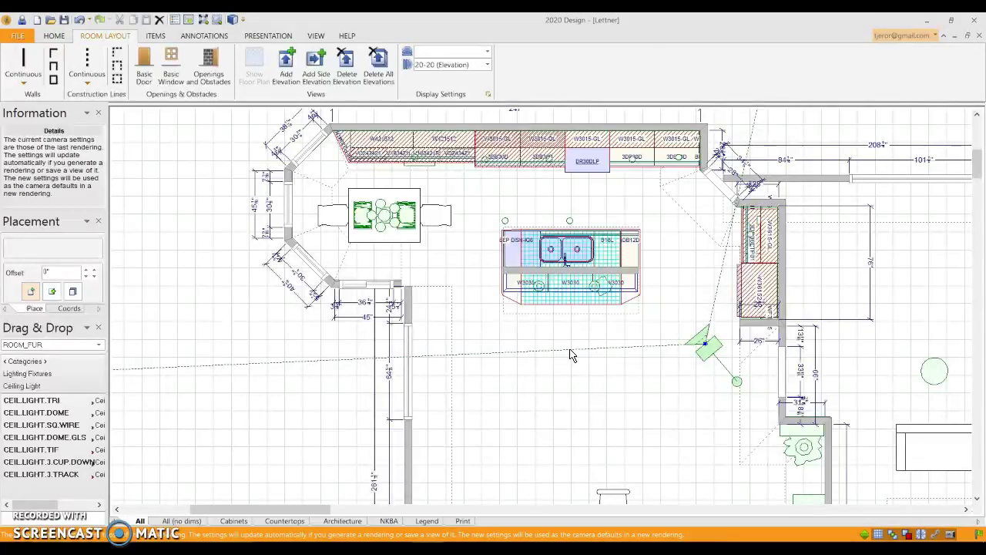
pyautogui.moveTo(570, 355); pyautogui.dragTo(669, 277)
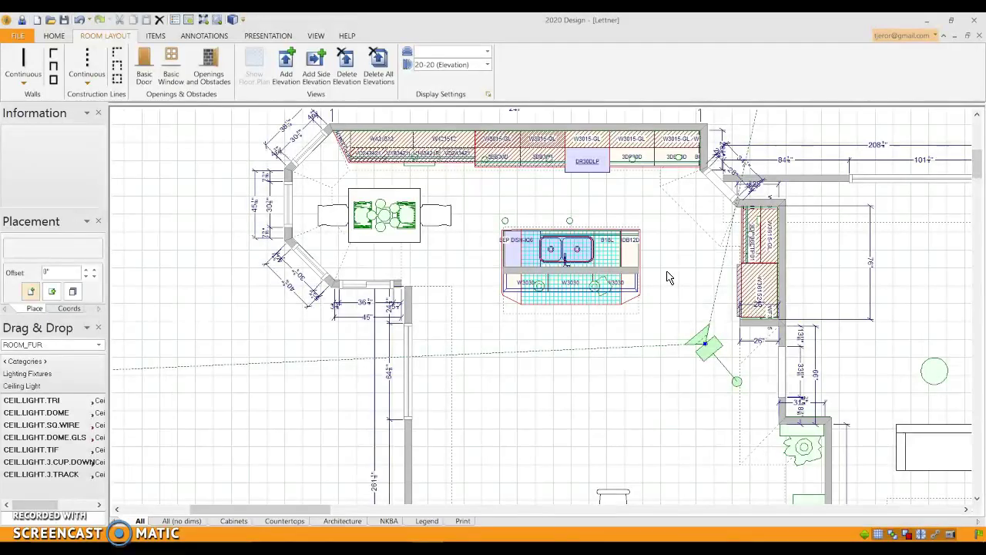
pyautogui.moveTo(667, 295); pyautogui.dragTo(578, 352)
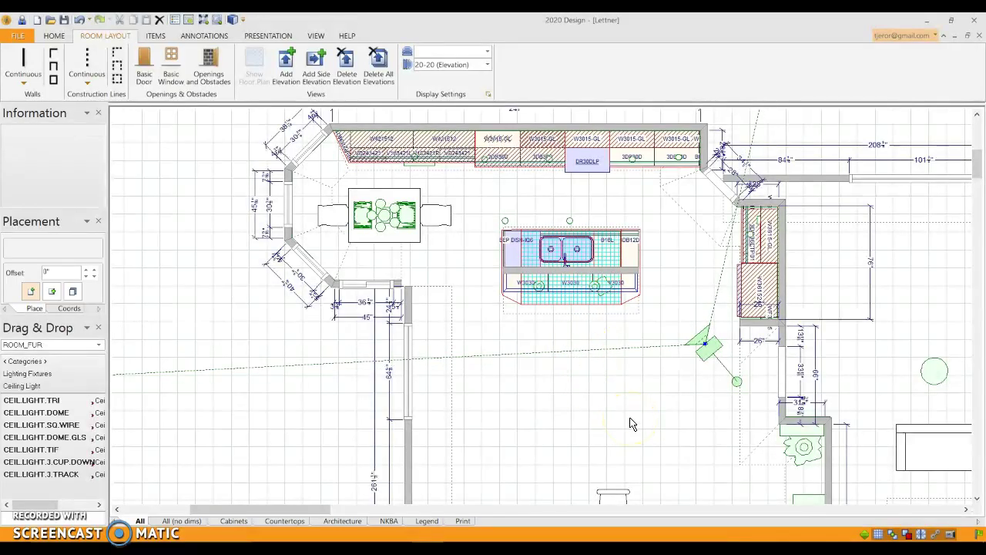
pyautogui.moveTo(627, 421); pyautogui.dragTo(548, 395)
pyautogui.moveTo(548, 393)
pyautogui.mouseDown()
pyautogui.moveTo(171, 484)
pyautogui.moveTo(555, 299)
pyautogui.mouseUp()
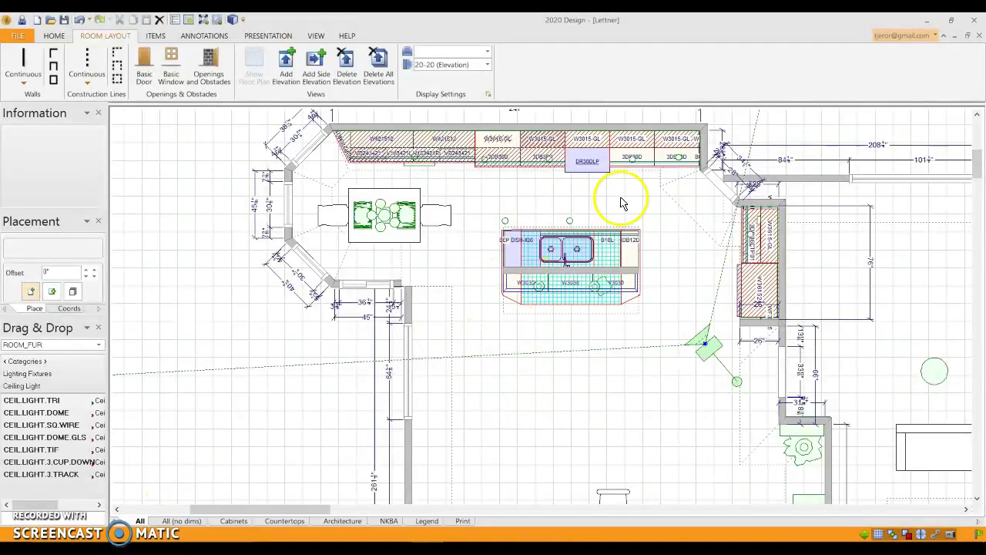